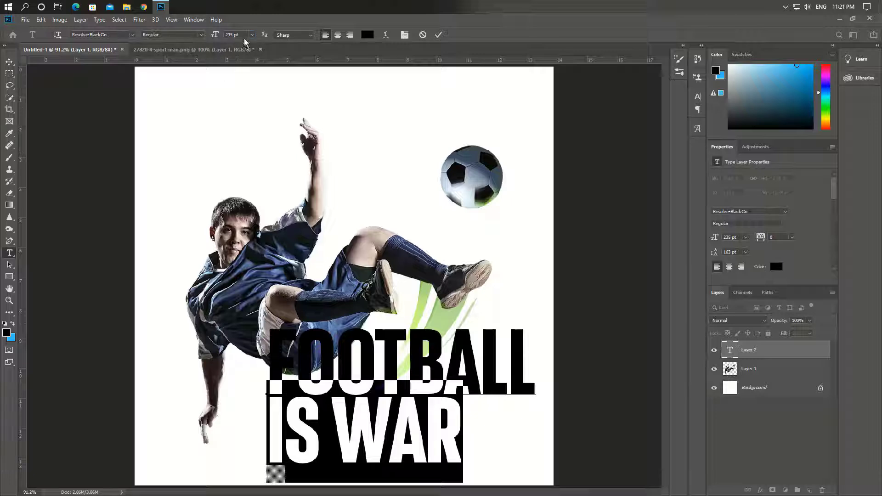
Set the IS WAR line to 280 pt and indent it with spaces beneath FOOTBALL.
{"action": "key", "text": "Return"}
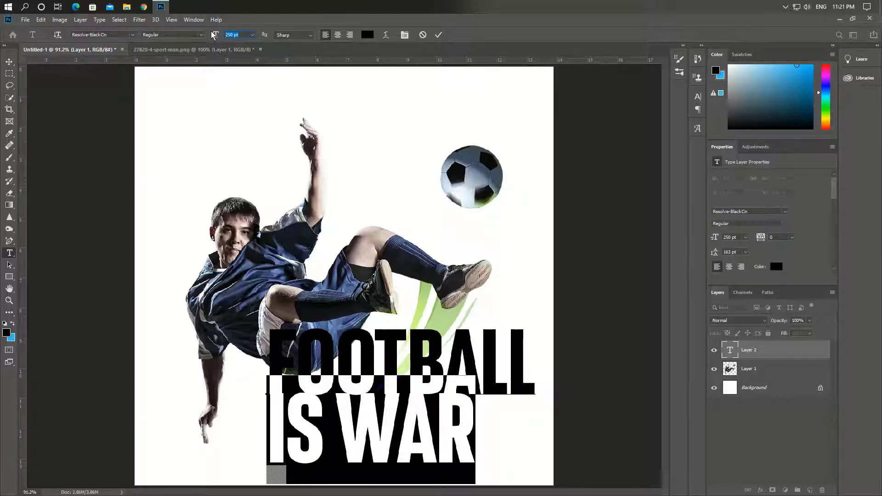
{"action": "type", "text": "280"}
{"action": "key", "text": "Return"}
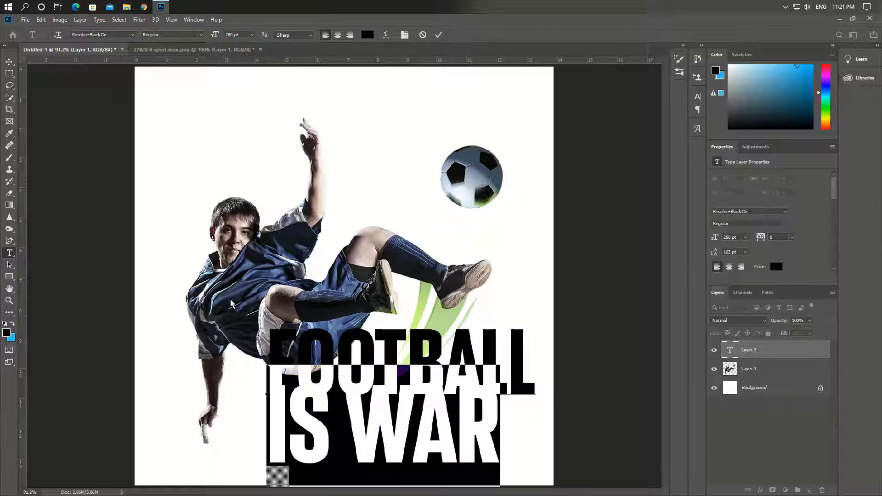
{"action": "left_click", "coordinate": [270, 415]}
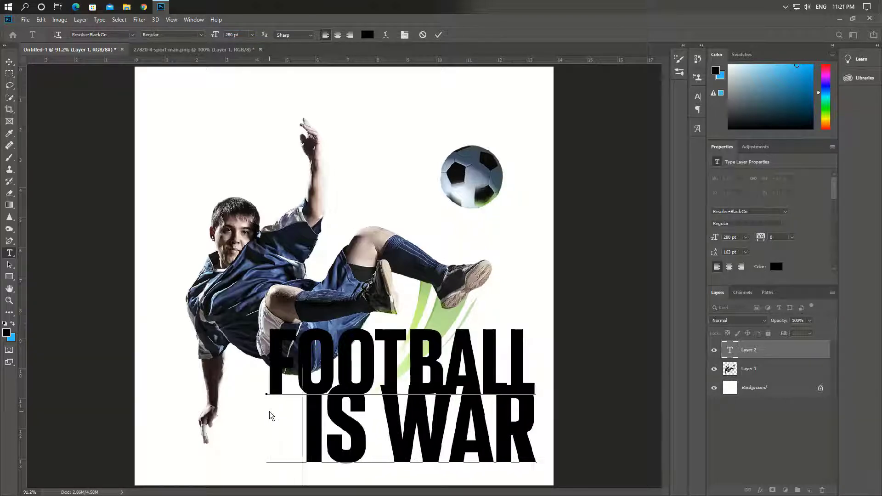
{"action": "key", "text": "BackSpace"}
Increase the leading of the FOOTBALL IS WAR text to 192 pt so the two lines stop overlapping.
{"action": "double_click", "coordinate": [279, 355]}
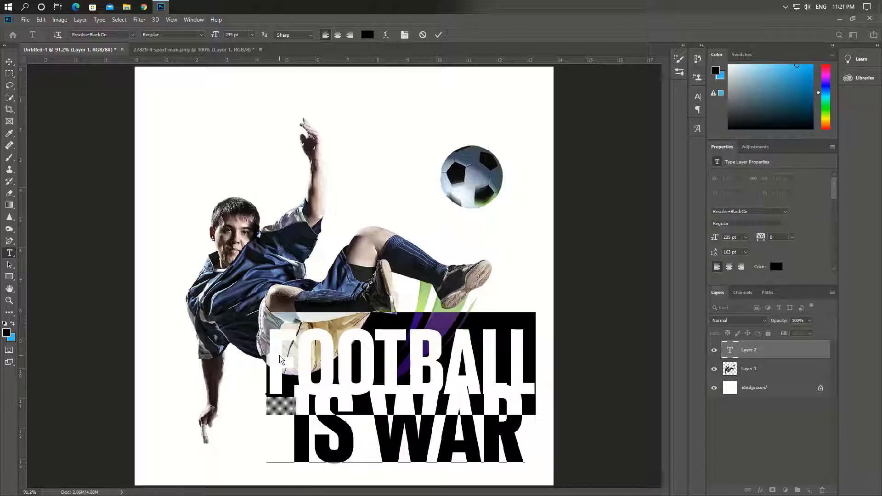
{"action": "left_click", "coordinate": [10, 63]}
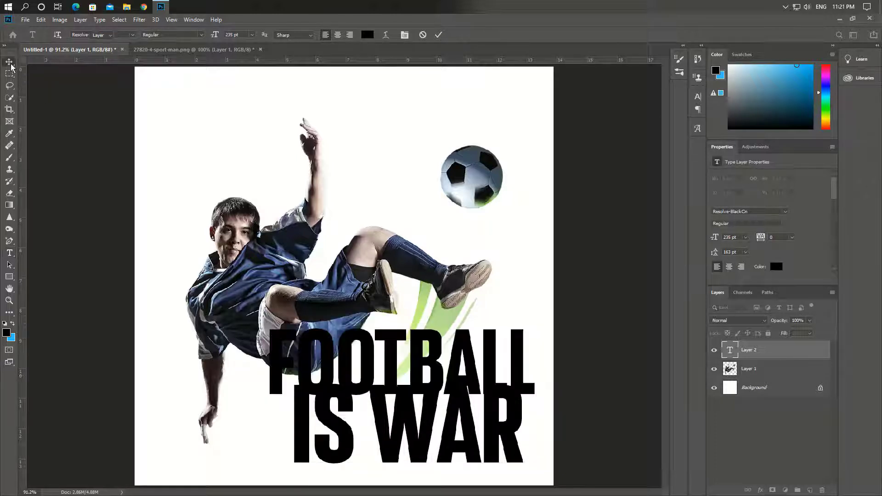
{"action": "mouse_move", "coordinate": [712, 253]}
{"action": "left_mouse_down"}
{"action": "mouse_move", "coordinate": [726, 258]}
{"action": "mouse_move", "coordinate": [717, 259]}
{"action": "left_mouse_up"}
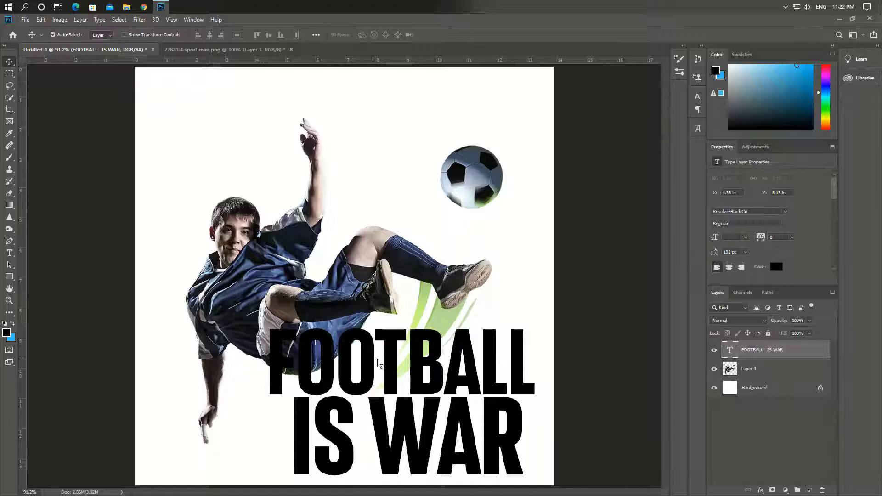
Free-transform the FOOTBALL IS WAR text, skewing its upper corners into an upward tilt and squashing its height to about 56%.
{"action": "left_click_drag", "start_coordinate": [392, 362], "coordinate": [393, 373]}
{"action": "key", "text": "ctrl+t"}
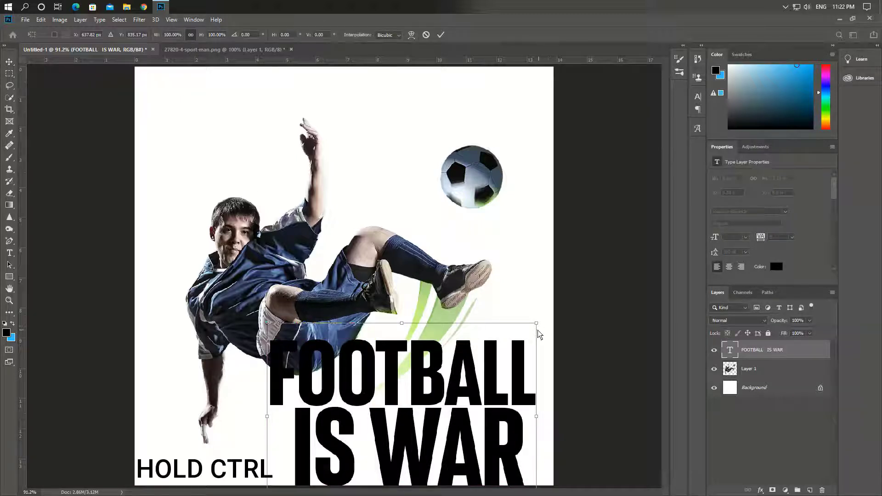
{"action": "left_click_drag", "start_coordinate": [537, 323], "coordinate": [510, 376]}
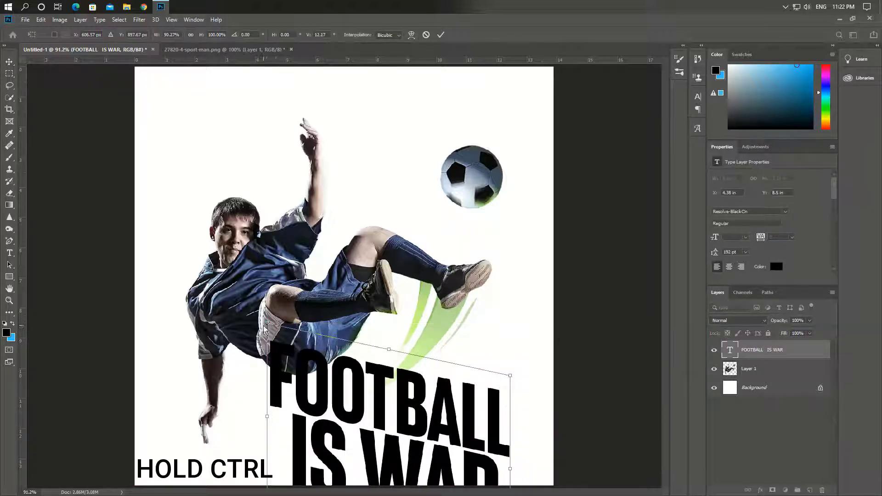
{"action": "left_click_drag", "start_coordinate": [267, 323], "coordinate": [276, 387]}
{"action": "left_click_drag", "start_coordinate": [379, 437], "coordinate": [357, 349]}
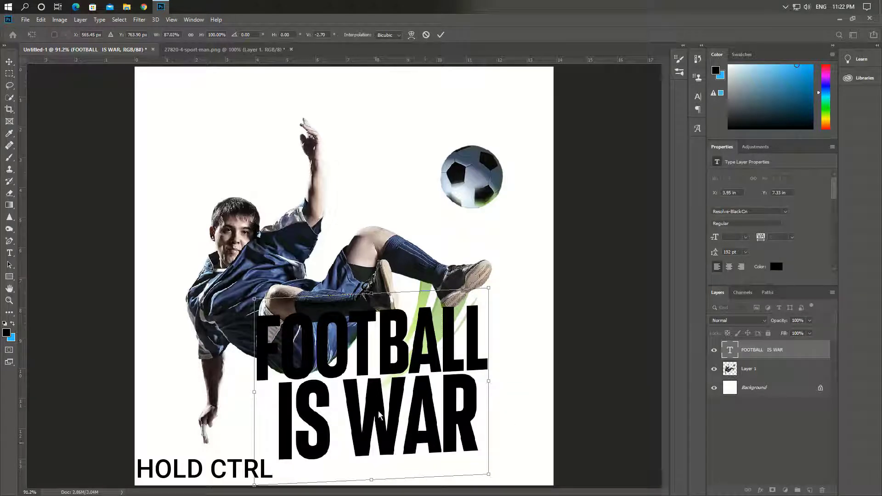
{"action": "left_click_drag", "start_coordinate": [371, 293], "coordinate": [369, 375]}
Slant and flatten the text to about 35% height so it lies like ground beneath the player's hand, and apply the transform.
{"action": "key", "text": "ctrl+minus"}
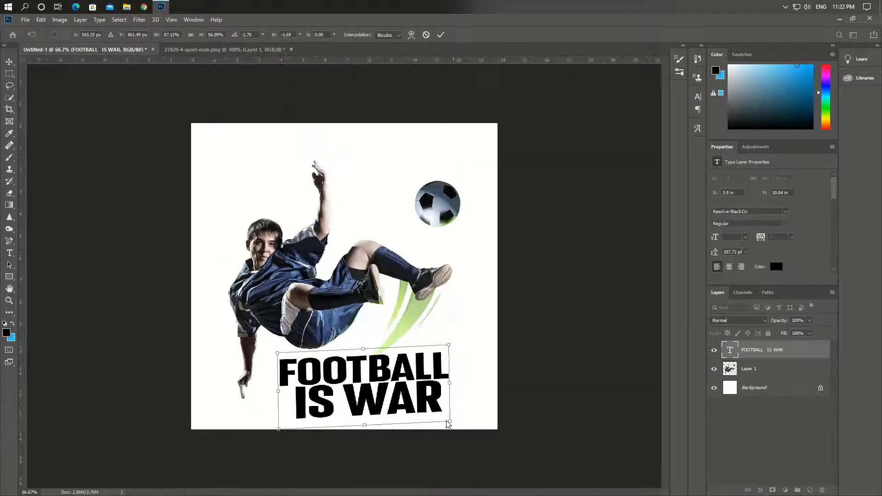
{"action": "left_click_drag", "start_coordinate": [447, 421], "coordinate": [497, 456]}
{"action": "left_click_drag", "start_coordinate": [382, 377], "coordinate": [352, 373]}
{"action": "left_click_drag", "start_coordinate": [333, 344], "coordinate": [319, 391]}
{"action": "left_click_drag", "start_coordinate": [333, 405], "coordinate": [329, 383]}
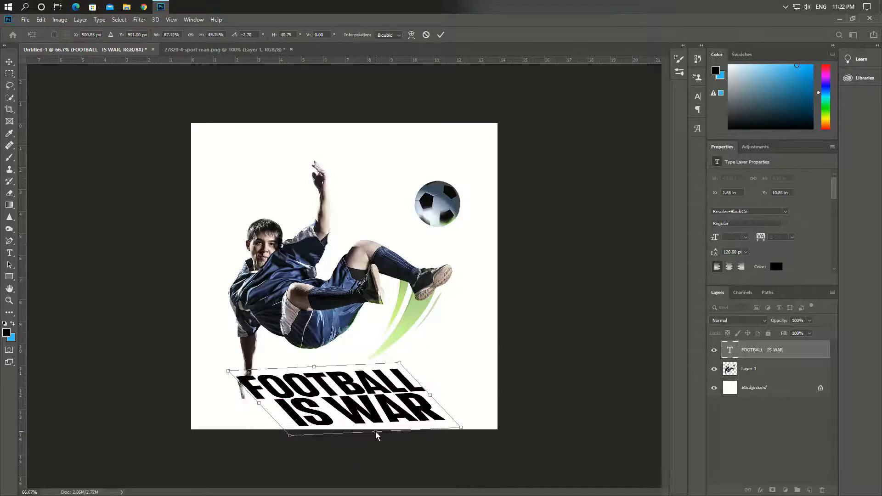
{"action": "left_click_drag", "start_coordinate": [376, 432], "coordinate": [371, 411]}
{"action": "left_click_drag", "start_coordinate": [345, 376], "coordinate": [346, 387]}
{"action": "key", "text": "ctrl+0"}
{"action": "left_click_drag", "start_coordinate": [357, 444], "coordinate": [357, 460]}
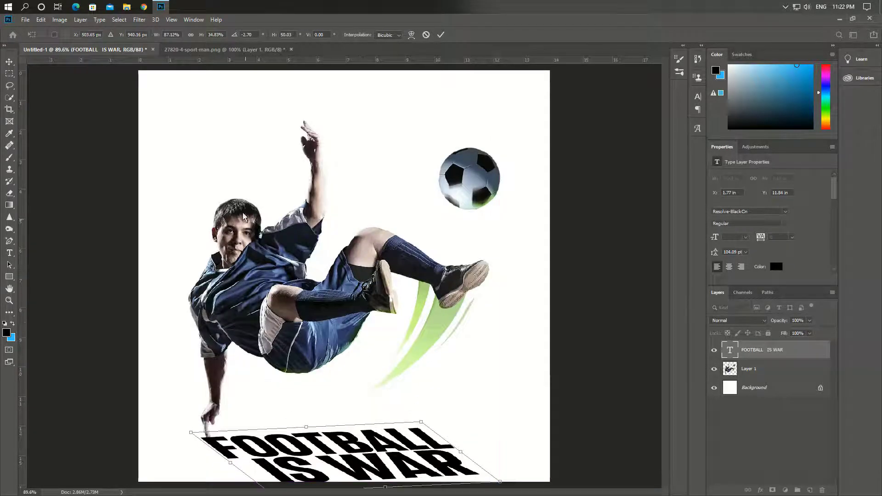
{"action": "key", "text": "Return"}
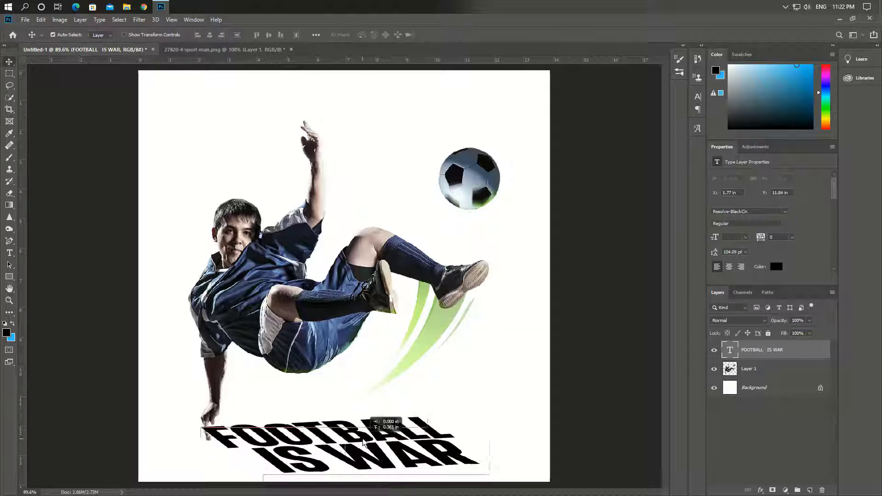
Transform the FOOTBALL IS WAR text again, skewing its lower edge and tilting its baseline upward to the right.
{"action": "key", "text": "ctrl+t"}
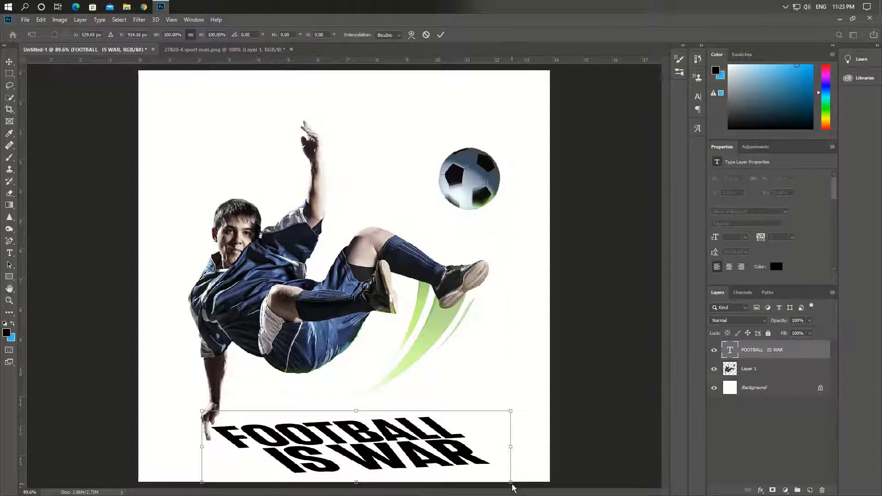
{"action": "left_click_drag", "start_coordinate": [510, 482], "coordinate": [470, 463]}
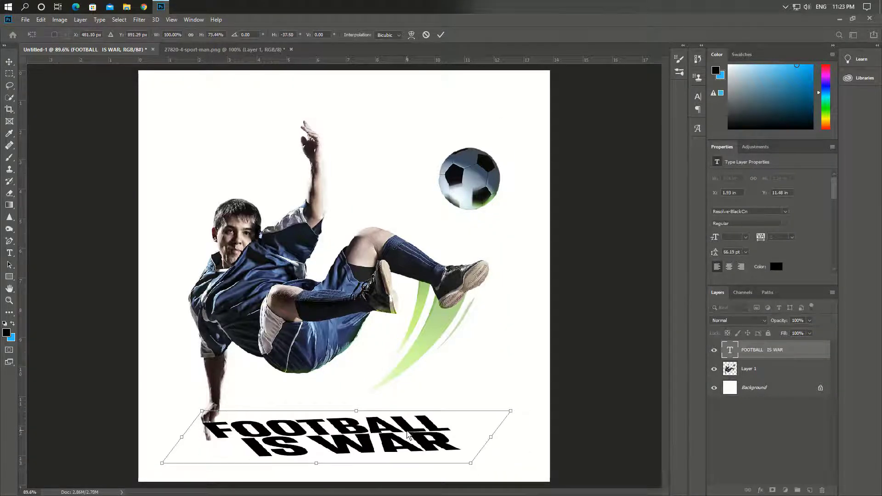
{"action": "left_click_drag", "start_coordinate": [407, 432], "coordinate": [421, 445]}
{"action": "left_click_drag", "start_coordinate": [484, 477], "coordinate": [484, 494]}
{"action": "key", "text": "ctrl+minus"}
{"action": "left_click_drag", "start_coordinate": [325, 440], "coordinate": [355, 430]}
{"action": "left_click_drag", "start_coordinate": [241, 375], "coordinate": [248, 390]}
{"action": "left_click_drag", "start_coordinate": [384, 401], "coordinate": [384, 395]}
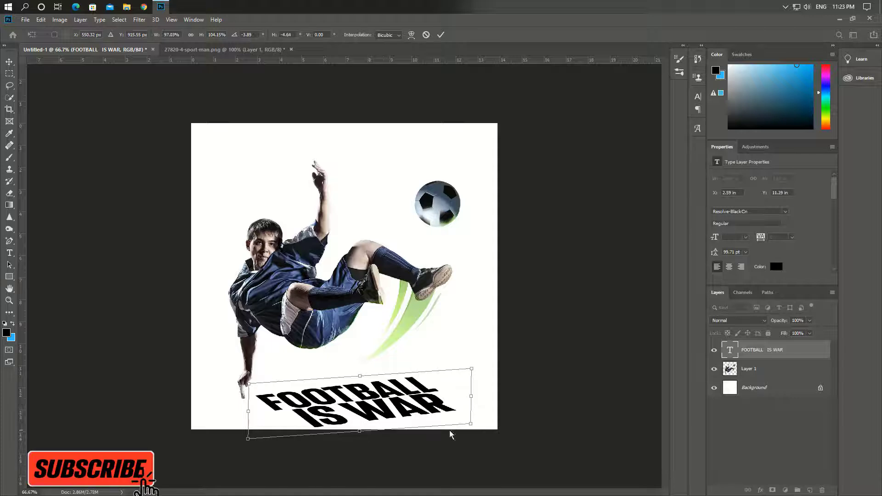
Slant the text's lower edge to the left, stretch its right side outward, apply, and move it back inside the canvas.
{"action": "left_click_drag", "start_coordinate": [449, 432], "coordinate": [431, 407]}
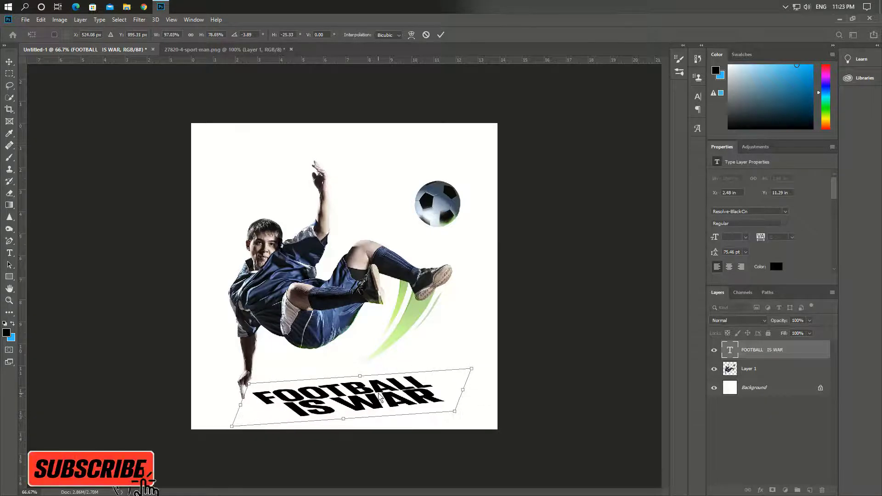
{"action": "left_click_drag", "start_coordinate": [378, 395], "coordinate": [382, 404]}
{"action": "key", "text": "ctrl+0"}
{"action": "left_click_drag", "start_coordinate": [510, 407], "coordinate": [596, 385]}
{"action": "key", "text": "Return"}
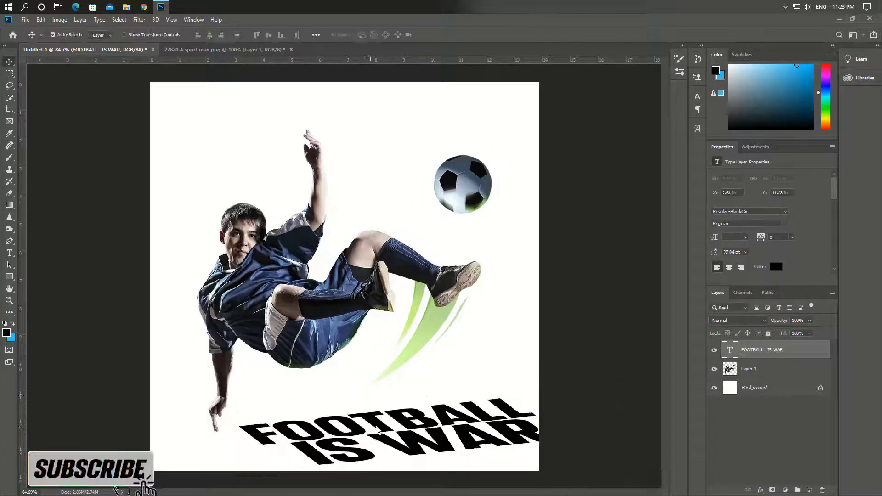
{"action": "left_click_drag", "start_coordinate": [375, 427], "coordinate": [356, 432]}
Move the player image down and scale it to about 8.86 in wide by 9.11 in high.
{"action": "left_click_drag", "start_coordinate": [294, 306], "coordinate": [294, 344]}
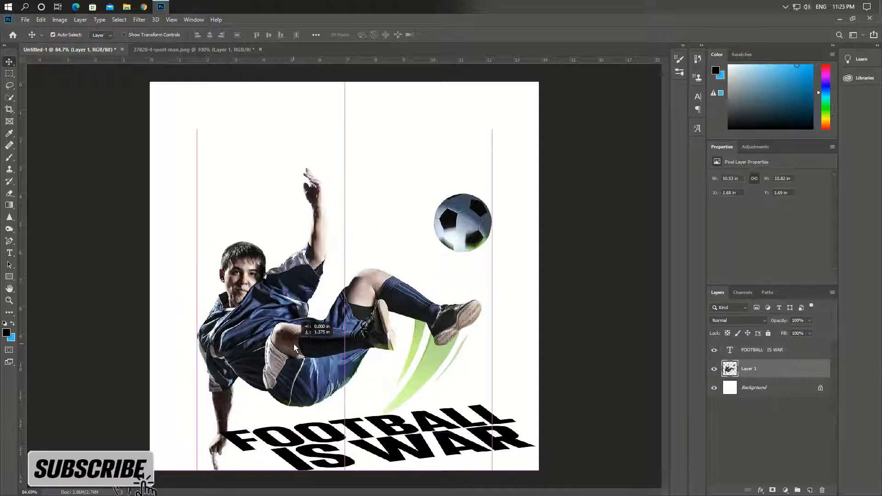
{"action": "key", "text": "ctrl+t"}
{"action": "left_click_drag", "start_coordinate": [482, 174], "coordinate": [437, 221]}
{"action": "key", "text": "Return"}
Move the FOOTBALL IS WAR layer below Layer 1 and place the player with his hand beside the letter F.
{"action": "left_click_drag", "start_coordinate": [272, 326], "coordinate": [285, 300]}
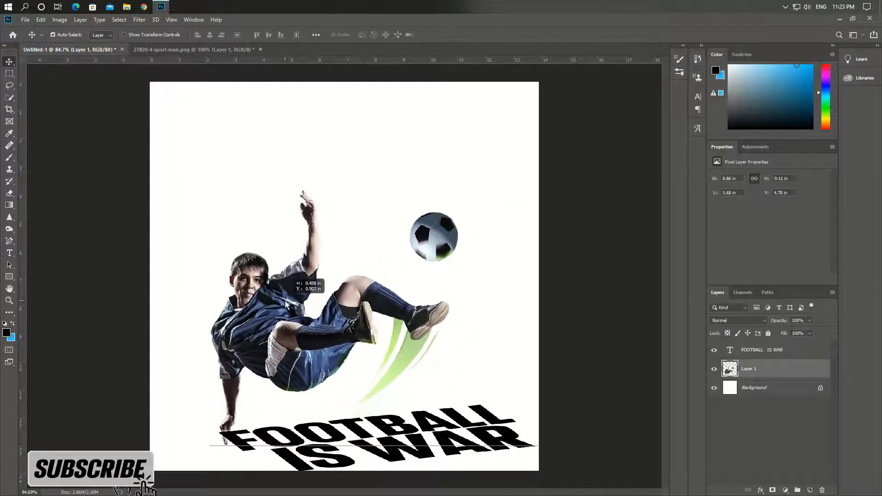
{"action": "left_click_drag", "start_coordinate": [787, 350], "coordinate": [788, 379]}
{"action": "mouse_move", "coordinate": [305, 358]}
{"action": "left_mouse_down"}
{"action": "mouse_move", "coordinate": [299, 376]}
{"action": "mouse_move", "coordinate": [302, 355]}
{"action": "mouse_move", "coordinate": [287, 354]}
{"action": "mouse_move", "coordinate": [289, 362]}
{"action": "left_mouse_up"}
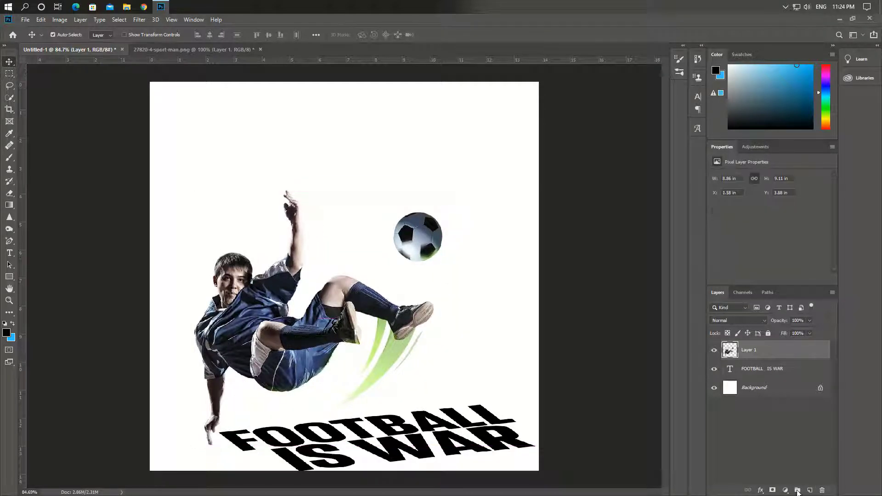
Add the text SPORTS IS THE on a new layer above the player and shift it left.
{"action": "left_click", "coordinate": [809, 490]}
{"action": "left_click", "coordinate": [9, 252]}
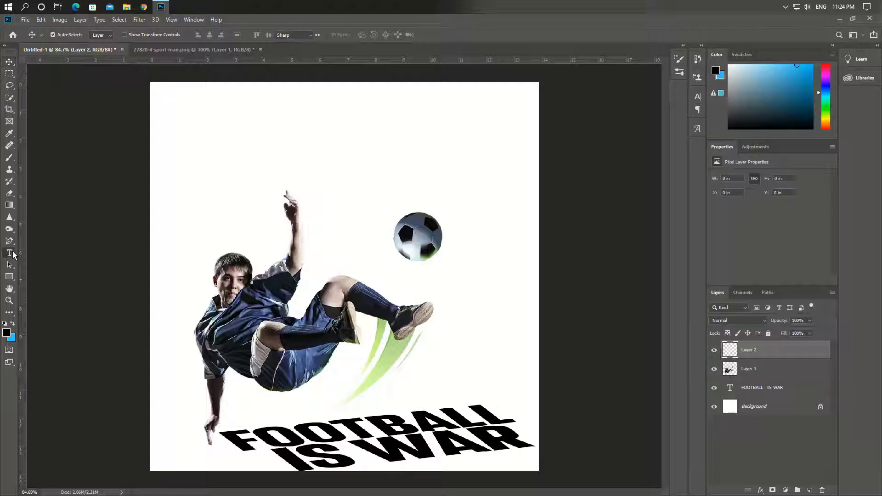
{"action": "left_click", "coordinate": [290, 208]}
{"action": "type", "text": "PO"}
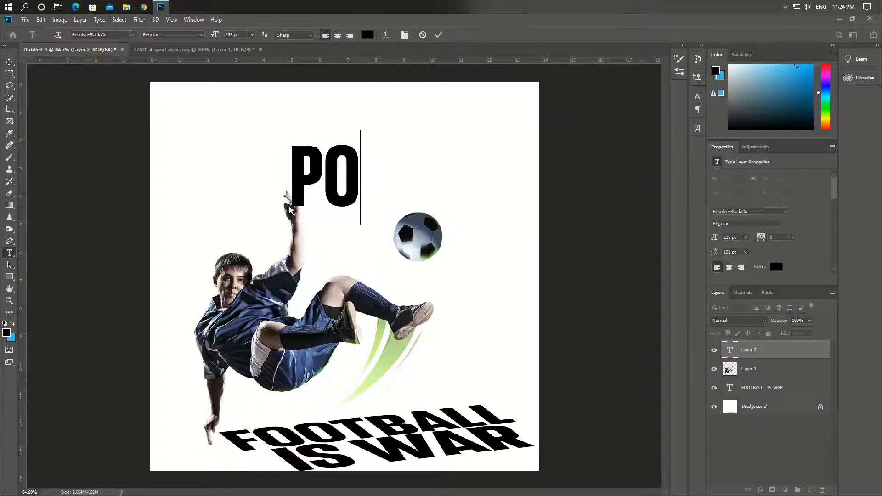
{"action": "type", "text": "RTS IS TE"}
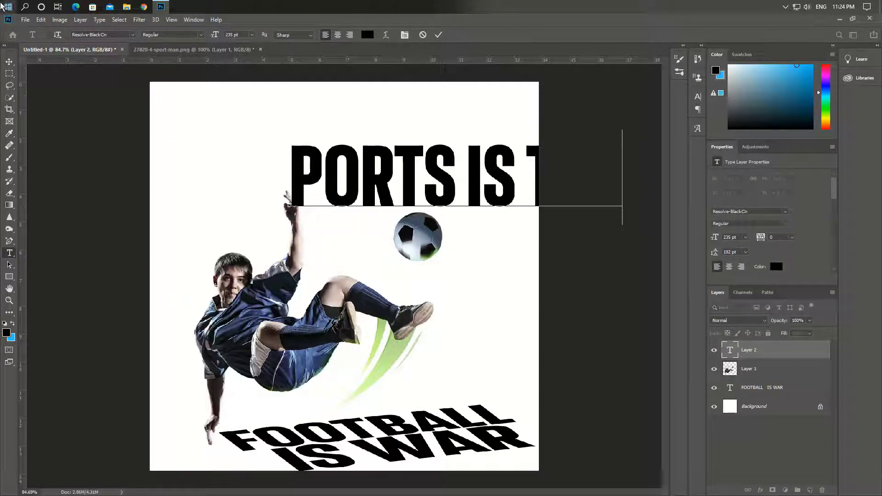
{"action": "left_click", "coordinate": [290, 183]}
{"action": "type", "text": "S"}
{"action": "left_click", "coordinate": [9, 62]}
{"action": "left_click_drag", "start_coordinate": [348, 198], "coordinate": [268, 204]}
Add the text SUCCESS on a new layer below the SPORTS IS THE line.
{"action": "left_click", "coordinate": [810, 491]}
{"action": "left_click", "coordinate": [8, 253]}
{"action": "left_click", "coordinate": [307, 282]}
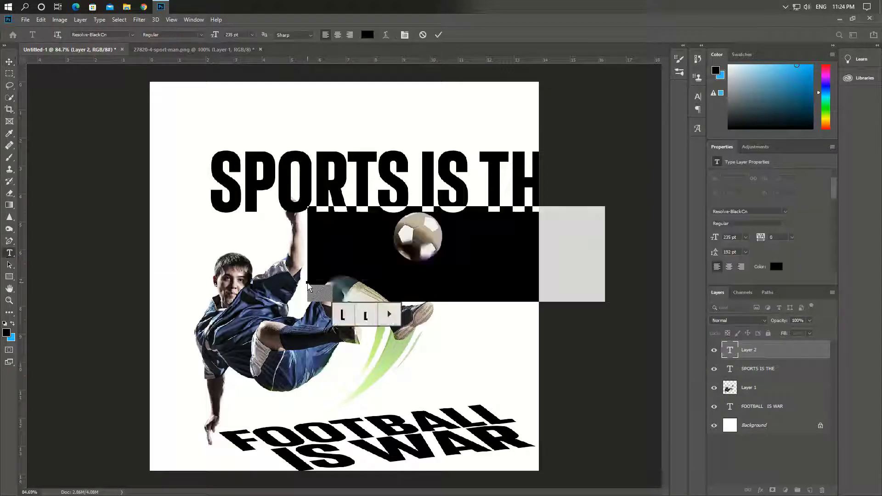
{"action": "type", "text": "UCCESS"}
{"action": "key", "text": "Home"}
{"action": "type", "text": "S"}
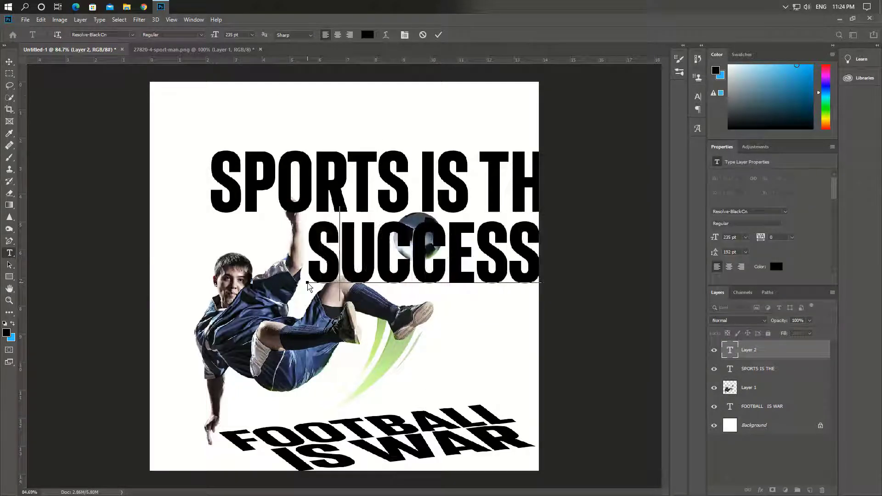
{"action": "left_click", "coordinate": [9, 61]}
Shift the SPORTS IS THE text slightly left and scale it down to about 75%.
{"action": "left_click_drag", "start_coordinate": [239, 177], "coordinate": [223, 177]}
{"action": "key", "text": "ctrl+t"}
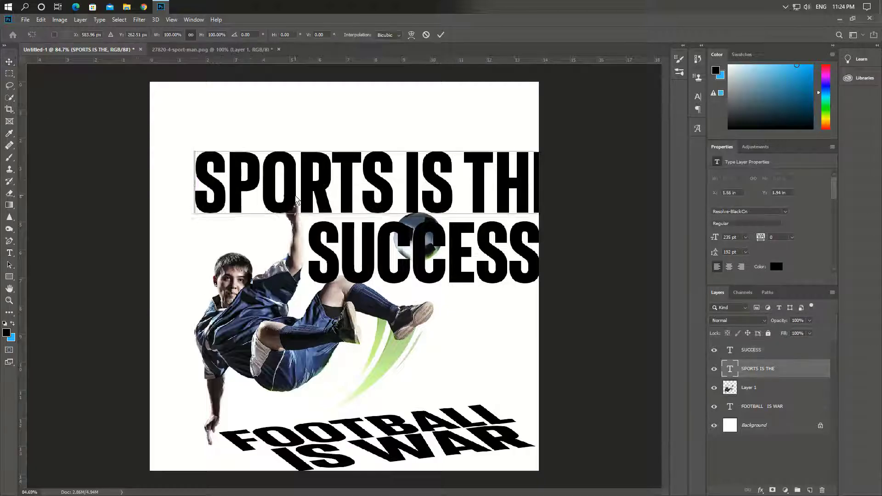
{"action": "left_click_drag", "start_coordinate": [556, 143], "coordinate": [465, 160]}
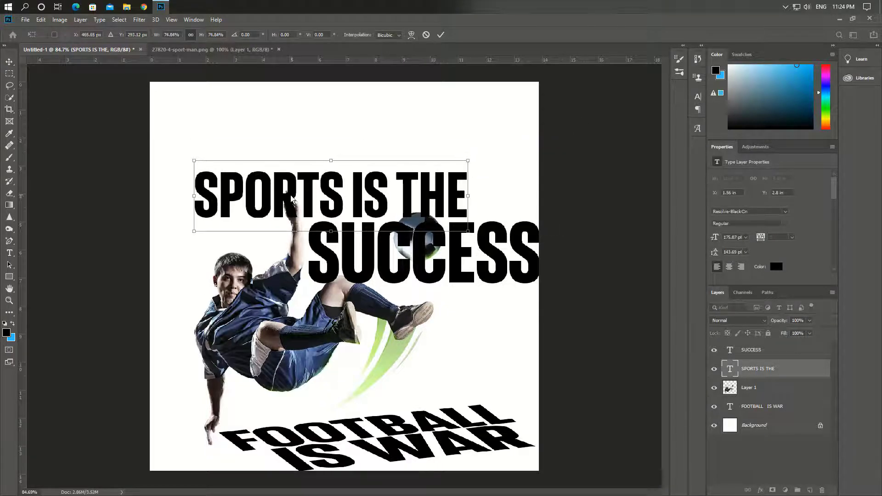
{"action": "key", "text": "Return"}
Change the font of the SPORTS IS THE text to Resolve-BlackCnIta.
{"action": "double_click", "coordinate": [292, 200]}
{"action": "left_click", "coordinate": [132, 35]}
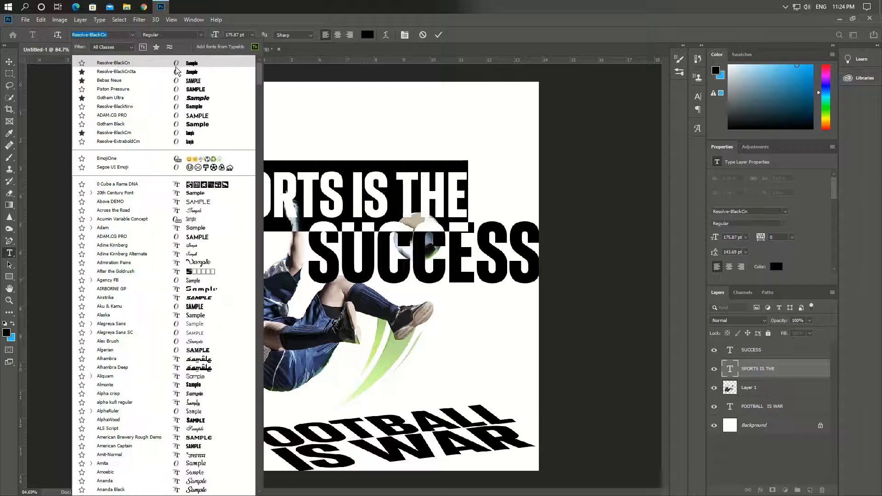
{"action": "left_click", "coordinate": [180, 79]}
{"action": "left_click", "coordinate": [184, 83]}
Change the font of the SUCCESS text to Resolve-BlackCnIta.
{"action": "double_click", "coordinate": [345, 260]}
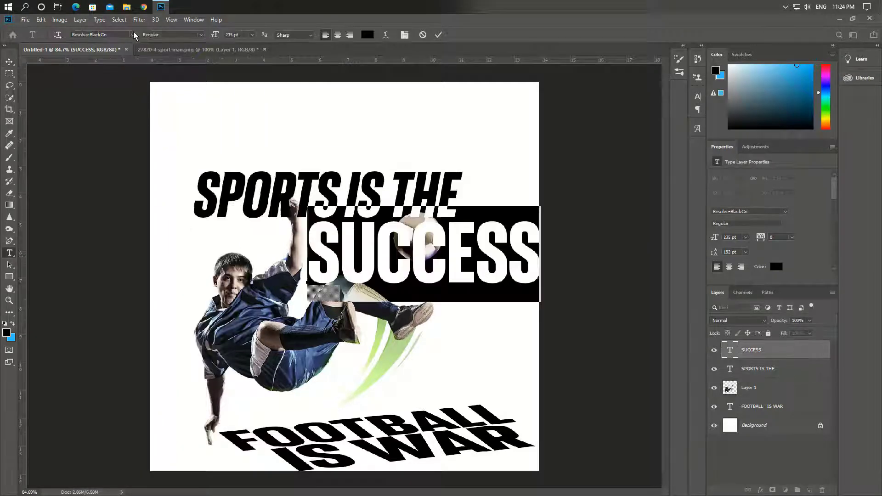
{"action": "left_click", "coordinate": [133, 34]}
{"action": "left_click", "coordinate": [178, 65]}
{"action": "left_click", "coordinate": [9, 61]}
Move SUCCESS directly beneath SPORTS IS THE and line up the left edges of both texts.
{"action": "left_click_drag", "start_coordinate": [337, 197], "coordinate": [356, 203]}
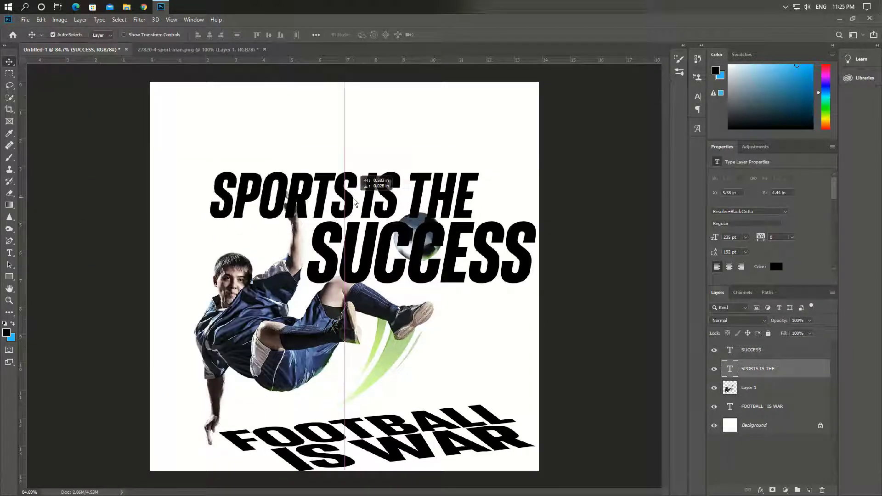
{"action": "left_click_drag", "start_coordinate": [366, 239], "coordinate": [275, 238]}
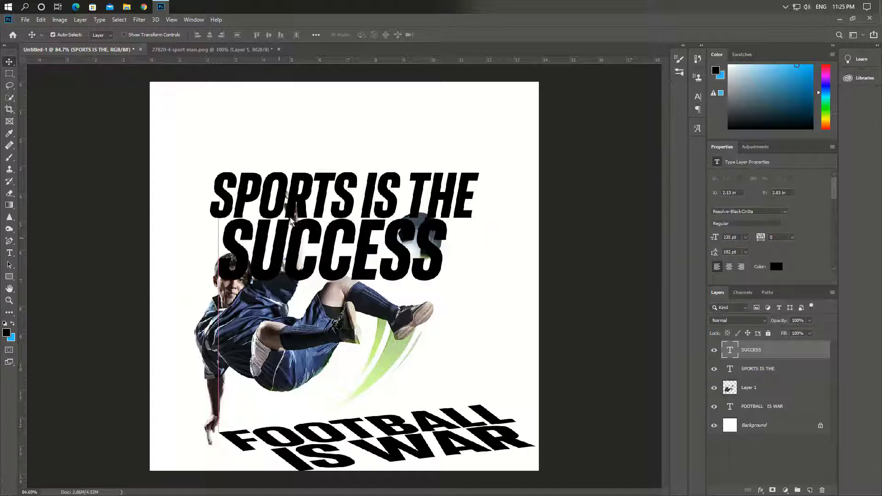
{"action": "left_click_drag", "start_coordinate": [305, 207], "coordinate": [313, 207]}
Set the font size of the SPORTS IS THE text to 180 pt.
{"action": "double_click", "coordinate": [312, 206]}
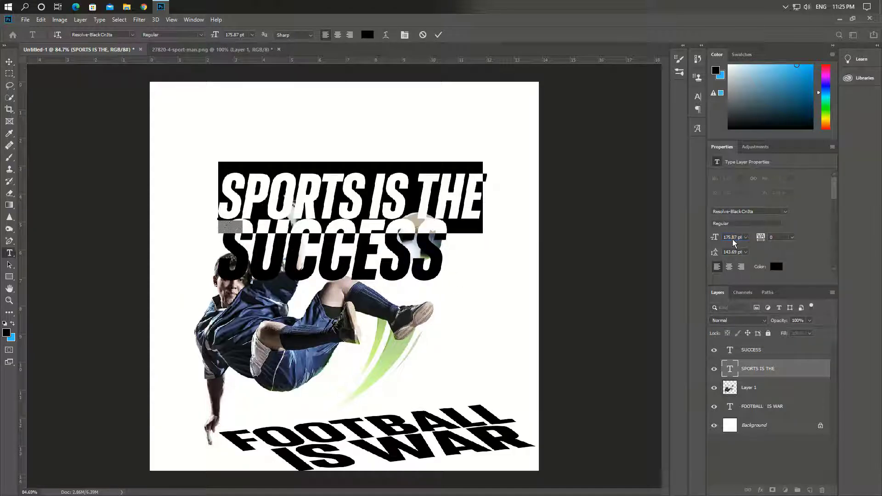
{"action": "type", "text": "180"}
{"action": "key", "text": "Return"}
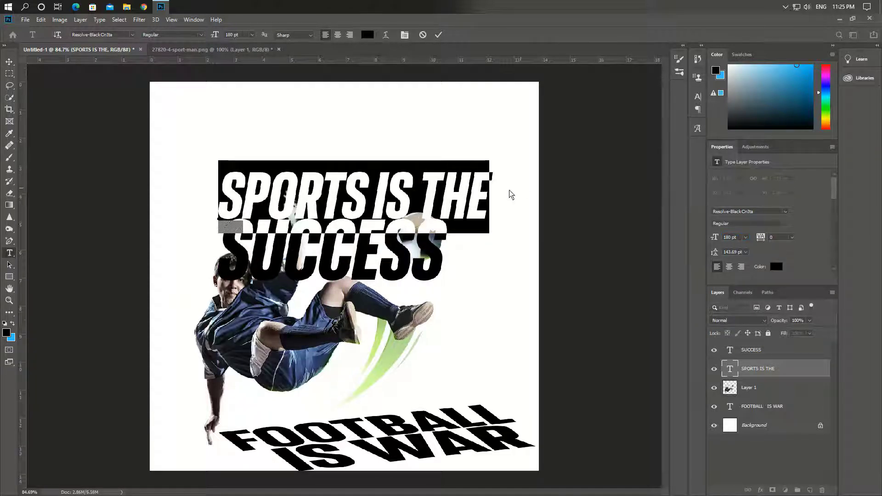
{"action": "left_click", "coordinate": [9, 62]}
Set the SUCCESS text to 180 pt and move it up, indented directly beneath SPORTS IS THE.
{"action": "double_click", "coordinate": [729, 350]}
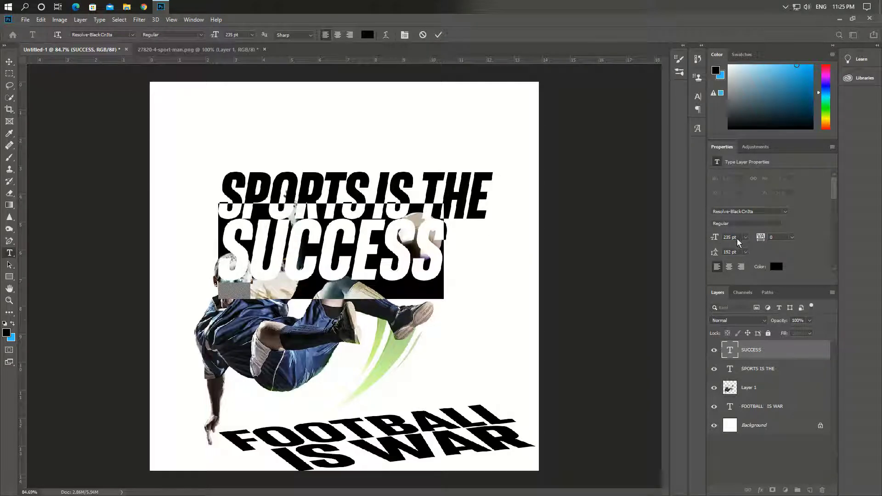
{"action": "type", "text": "180"}
{"action": "key", "text": "Return"}
{"action": "left_click", "coordinate": [9, 61]}
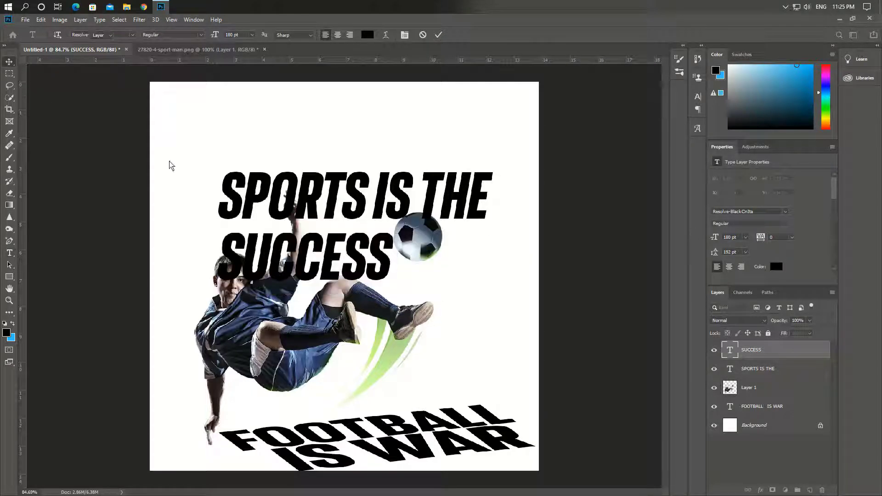
{"action": "left_click_drag", "start_coordinate": [306, 255], "coordinate": [349, 241]}
Reduce only the words IS THE in the SPORTS IS THE text to 100 pt.
{"action": "double_click", "coordinate": [378, 205]}
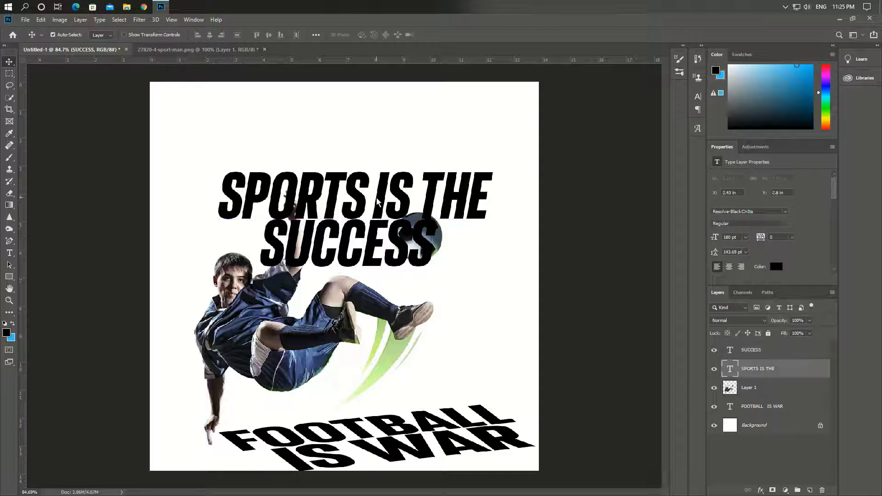
{"action": "left_click", "coordinate": [375, 201]}
{"action": "key", "text": "BackSpace"}
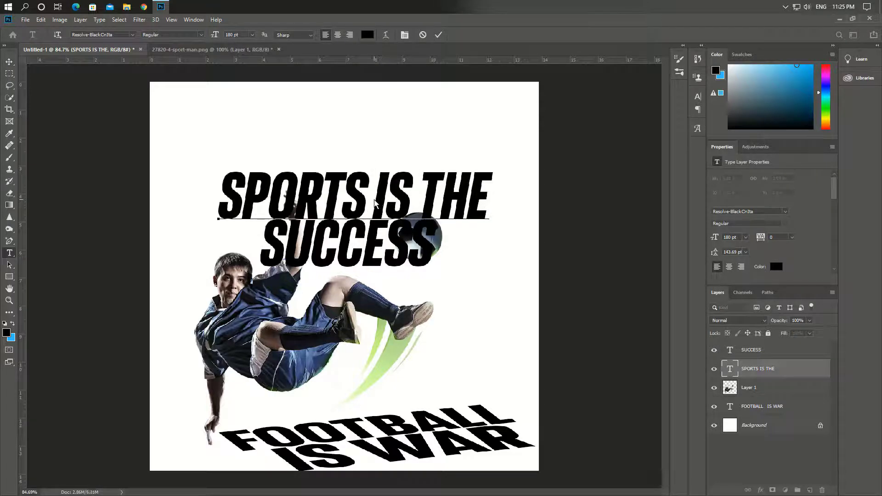
{"action": "left_click_drag", "start_coordinate": [375, 203], "coordinate": [489, 208]}
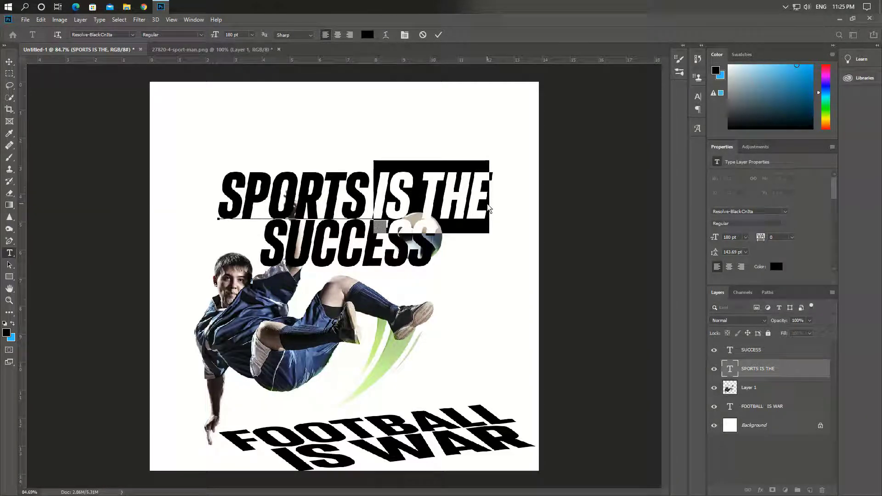
{"action": "left_click", "coordinate": [731, 238]}
{"action": "type", "text": "120"}
{"action": "key", "text": "Return"}
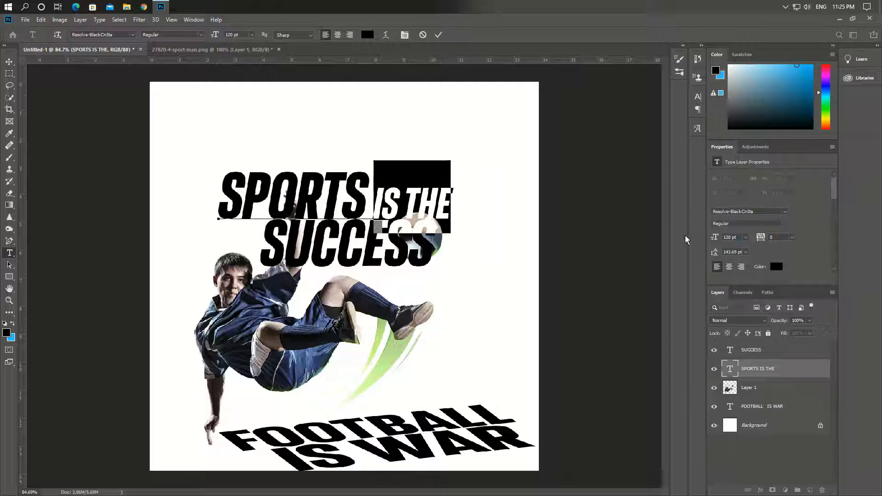
{"action": "type", "text": "80"}
{"action": "key", "text": "Return"}
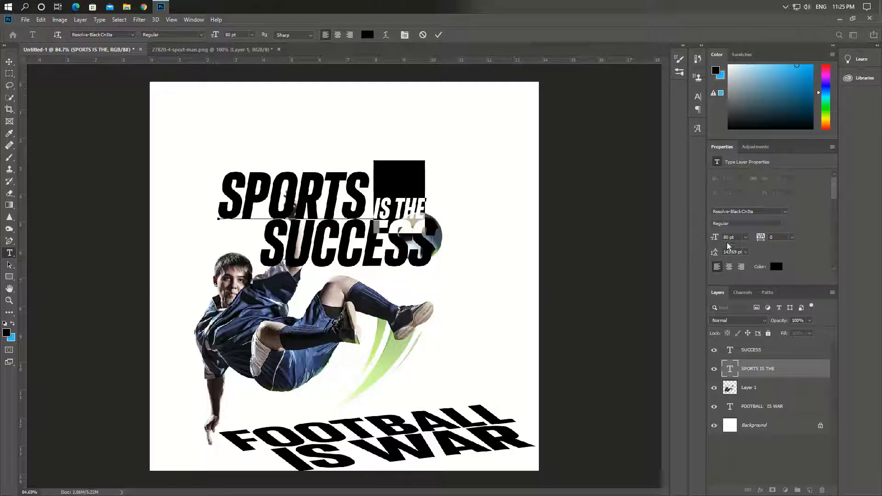
{"action": "type", "text": "100"}
{"action": "key", "text": "Return"}
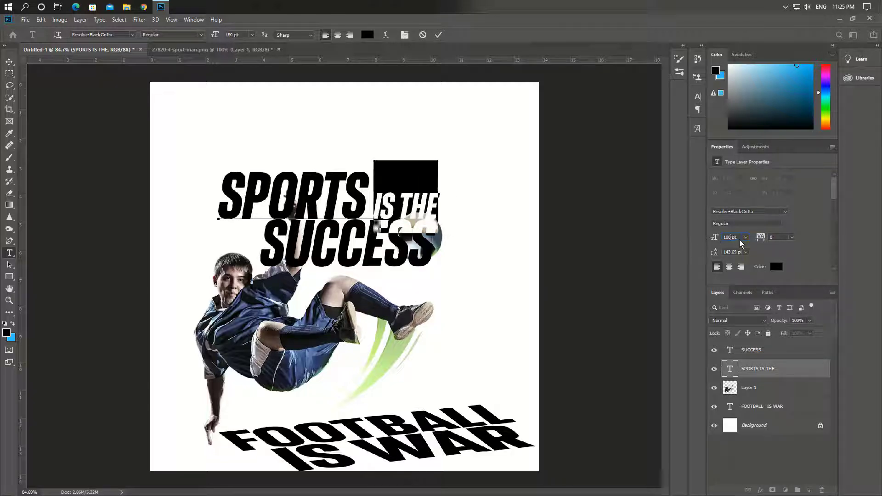
Fine-tune the positions of the two headline texts and stack the player's Layer 1 above both text layers.
{"action": "left_click", "coordinate": [9, 61]}
{"action": "left_click_drag", "start_coordinate": [366, 207], "coordinate": [366, 208]}
{"action": "left_click_drag", "start_coordinate": [348, 239], "coordinate": [348, 238]}
{"action": "left_click_drag", "start_coordinate": [775, 351], "coordinate": [796, 377]}
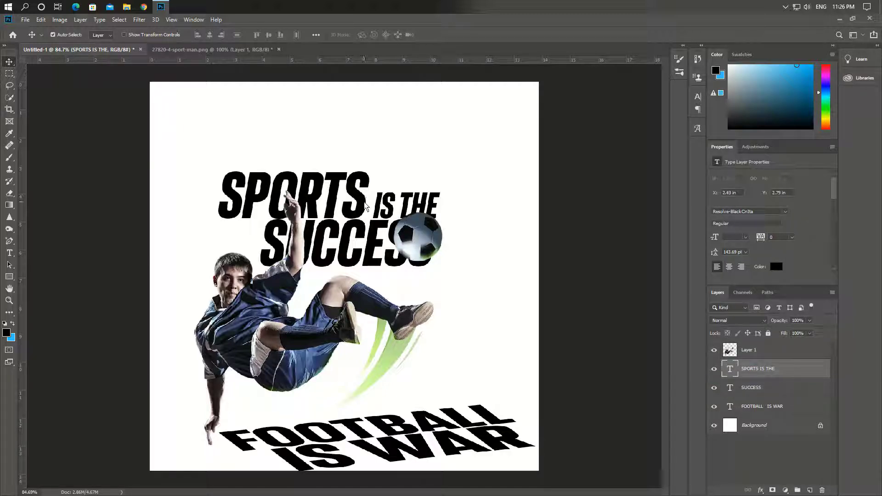
Convert the SPORTS IS THE and SUCCESS text layers together into one smart object.
{"action": "left_click", "coordinate": [784, 390], "text": "ctrl"}
{"action": "right_click", "coordinate": [785, 390]}
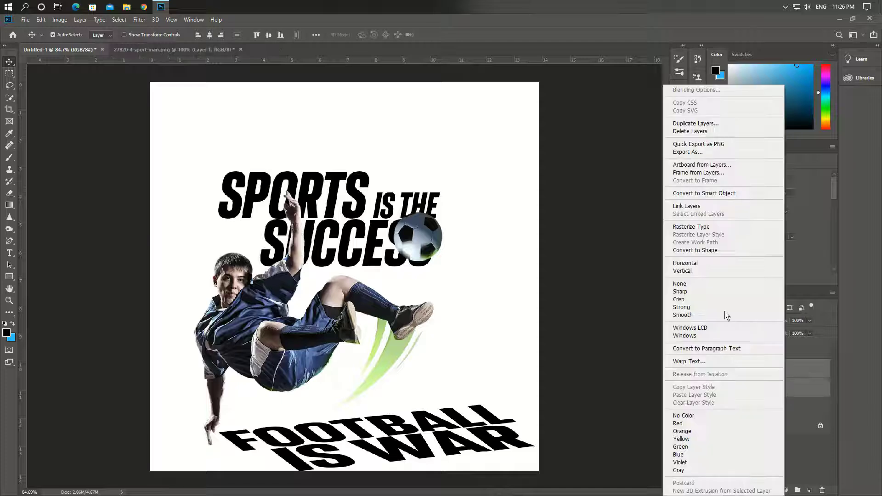
{"action": "left_click", "coordinate": [707, 196]}
Enlarge the headline smart object to about 123.56% and move it up and left above the player.
{"action": "key", "text": "ctrl+t"}
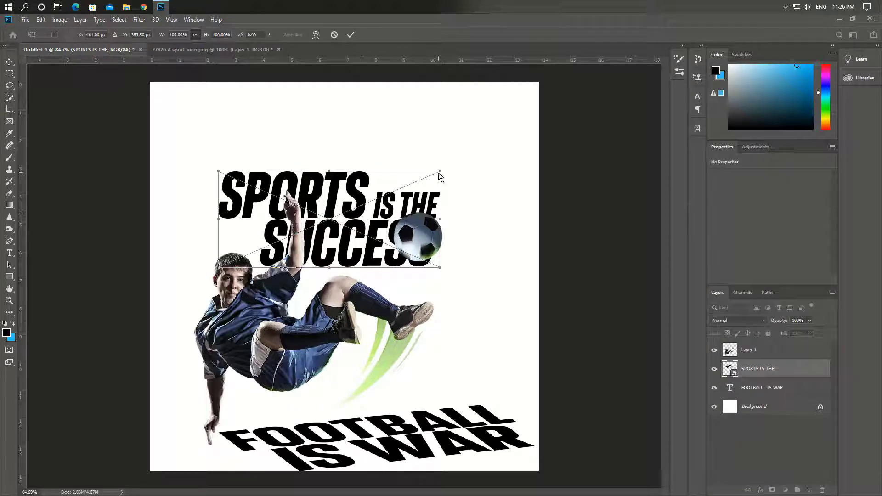
{"action": "left_click_drag", "start_coordinate": [439, 177], "coordinate": [492, 148]}
{"action": "key", "text": "Return"}
{"action": "left_click_drag", "start_coordinate": [389, 181], "coordinate": [368, 167]}
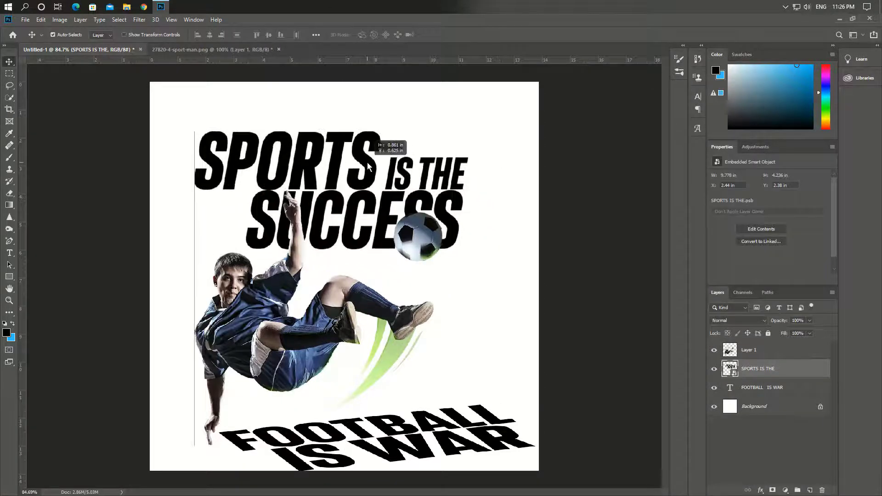
Move the player down and right, and shift the FOOTBALL IS WAR text left beneath him.
{"action": "left_click_drag", "start_coordinate": [363, 294], "coordinate": [385, 306]}
{"action": "left_click_drag", "start_coordinate": [333, 431], "coordinate": [305, 432]}
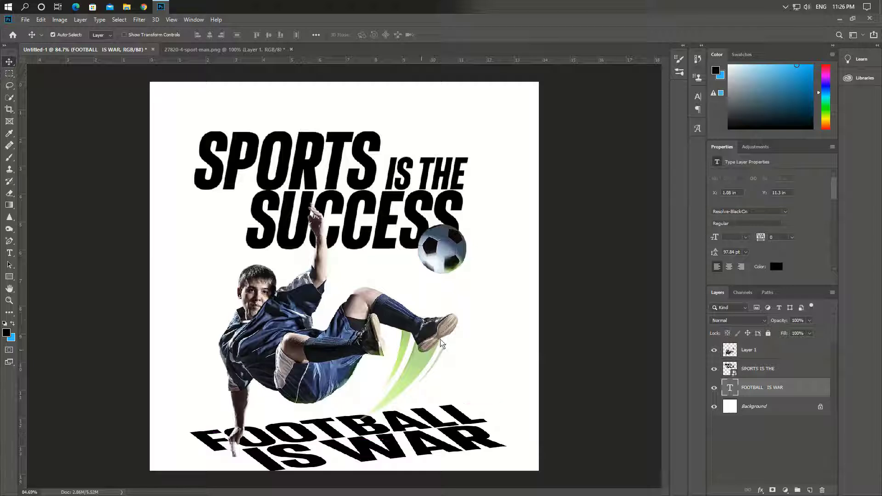
Scale the headline down to about 8.92 in wide and reposition it above the player and ball.
{"action": "left_click", "coordinate": [419, 224]}
{"action": "key", "text": "ctrl+t"}
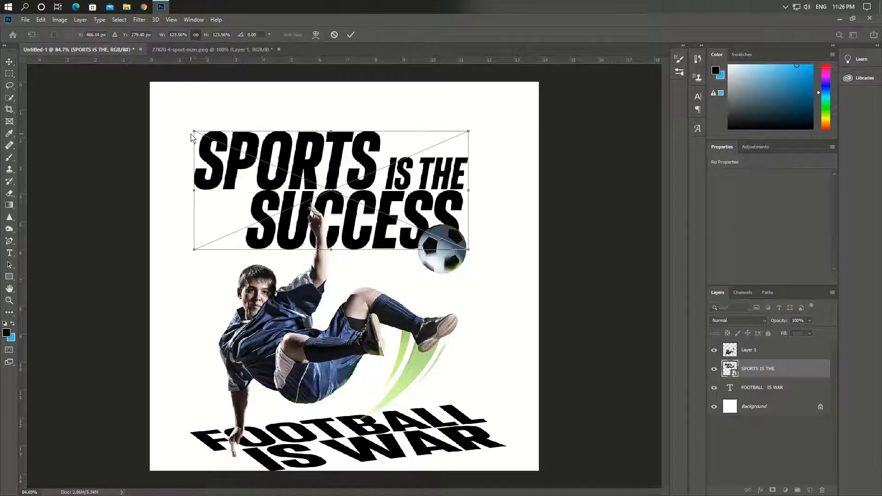
{"action": "left_click_drag", "start_coordinate": [194, 131], "coordinate": [216, 147]}
{"action": "key", "text": "Return"}
{"action": "left_click_drag", "start_coordinate": [447, 236], "coordinate": [427, 236]}
{"action": "left_click_drag", "start_coordinate": [445, 251], "coordinate": [447, 251]}
{"action": "left_click", "coordinate": [356, 179]}
{"action": "mouse_move", "coordinate": [357, 178]}
{"action": "left_mouse_down"}
{"action": "mouse_move", "coordinate": [353, 170]}
{"action": "mouse_move", "coordinate": [371, 170]}
{"action": "left_mouse_up"}
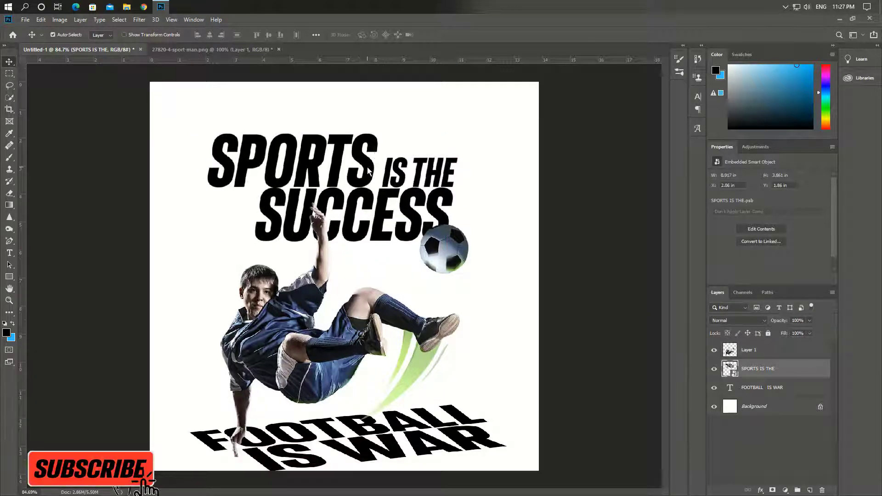
{"action": "left_click", "coordinate": [576, 236]}
Add a new layer above Layer 1 and create the text FOOTBALL on it.
{"action": "left_click", "coordinate": [809, 356]}
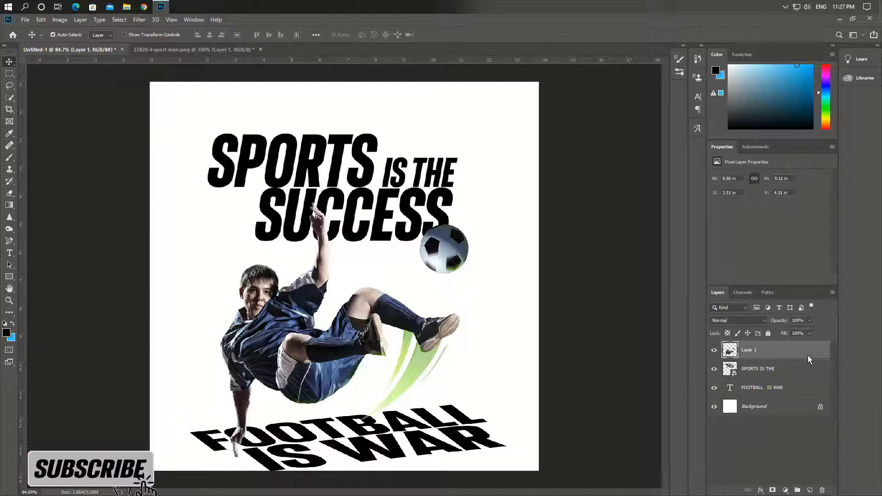
{"action": "left_click", "coordinate": [811, 490]}
{"action": "key", "text": "t"}
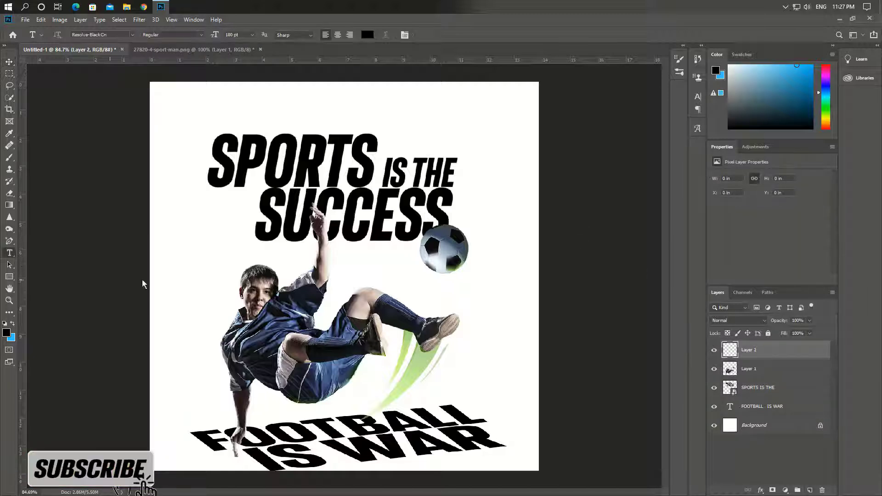
{"action": "left_click", "coordinate": [202, 251]}
{"action": "type", "text": "OOTBALL"}
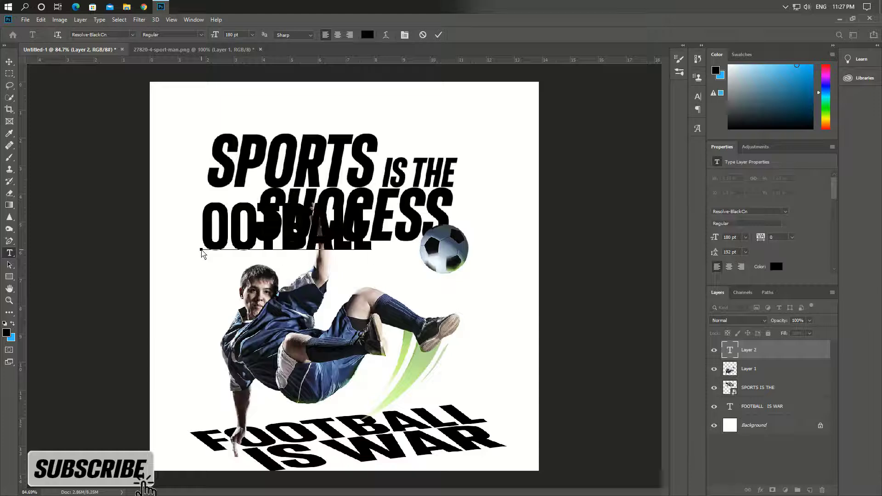
{"action": "type", "text": "F"}
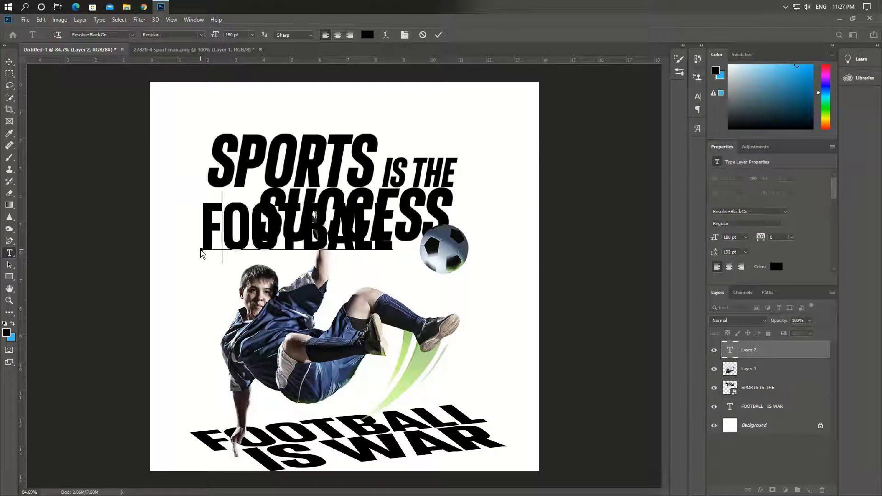
Enlarge the new FOOTBALL text to about 359 pt so it spans nearly the full width at the poster's upper edge.
{"action": "left_click", "coordinate": [11, 62]}
{"action": "key", "text": "ctrl+t"}
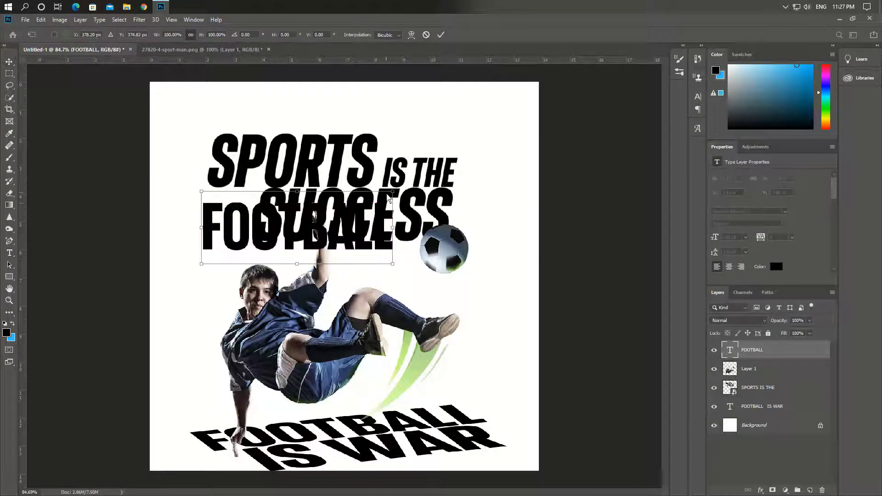
{"action": "left_click_drag", "start_coordinate": [394, 190], "coordinate": [545, 130]}
{"action": "left_click_drag", "start_coordinate": [434, 172], "coordinate": [386, 124]}
{"action": "left_click_drag", "start_coordinate": [527, 218], "coordinate": [532, 221]}
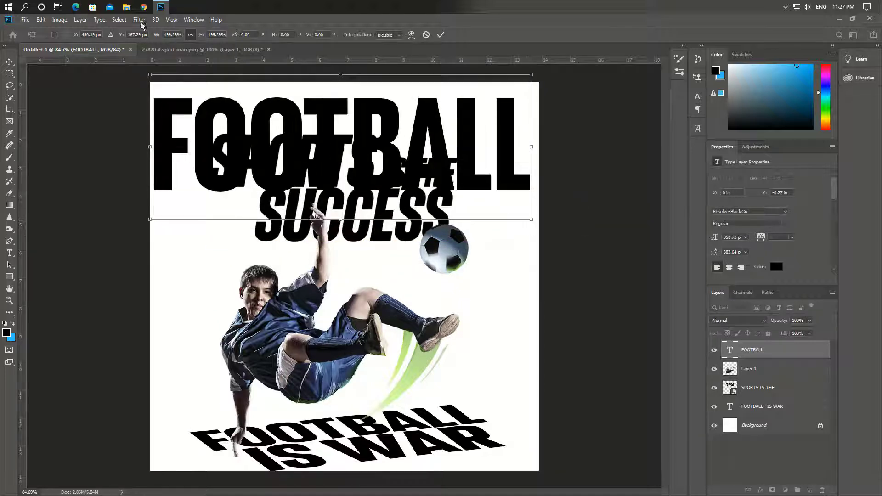
Change the font of the large FOOTBALL text to Resolve-BlackCnIta.
{"action": "double_click", "coordinate": [214, 143]}
{"action": "double_click", "coordinate": [213, 143]}
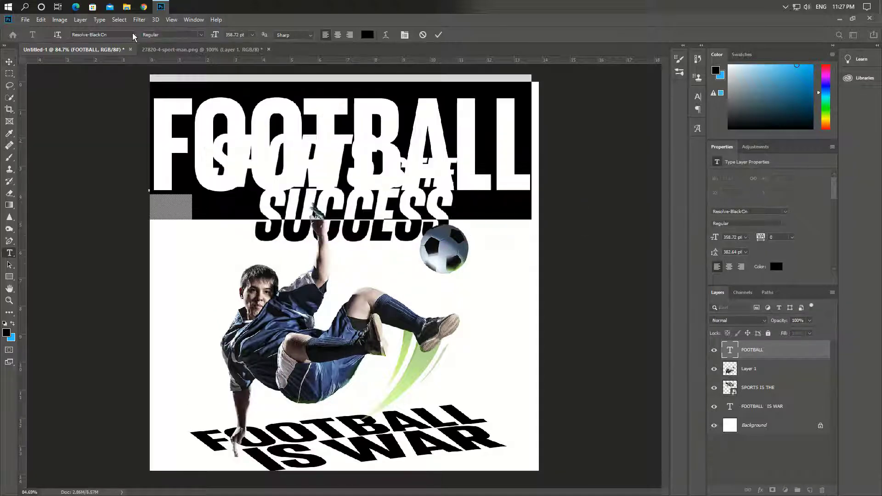
{"action": "left_click", "coordinate": [132, 34]}
{"action": "left_click", "coordinate": [92, 52]}
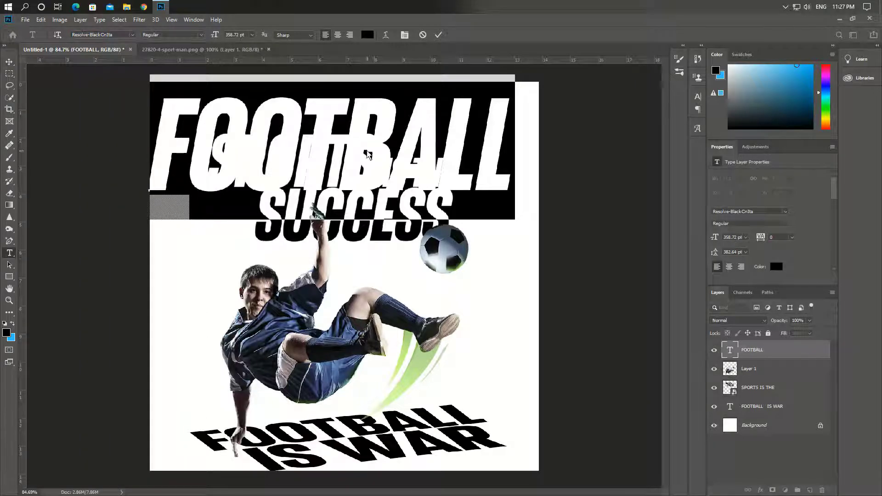
Scale the large FOOTBALL text up to about 381 pt to fill the poster's width and place it at the upper edge.
{"action": "key", "text": "ctrl+t"}
{"action": "left_click", "coordinate": [9, 61]}
{"action": "key", "text": "ctrl+t"}
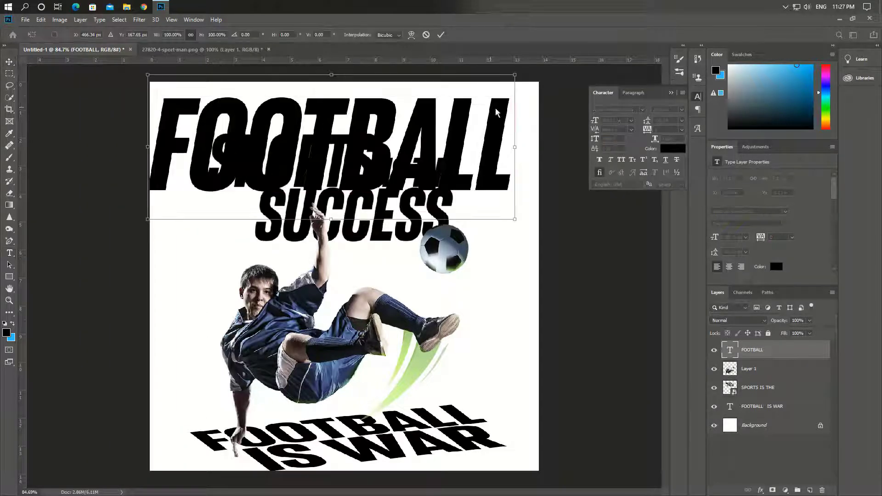
{"action": "left_click_drag", "start_coordinate": [515, 219], "coordinate": [537, 228]}
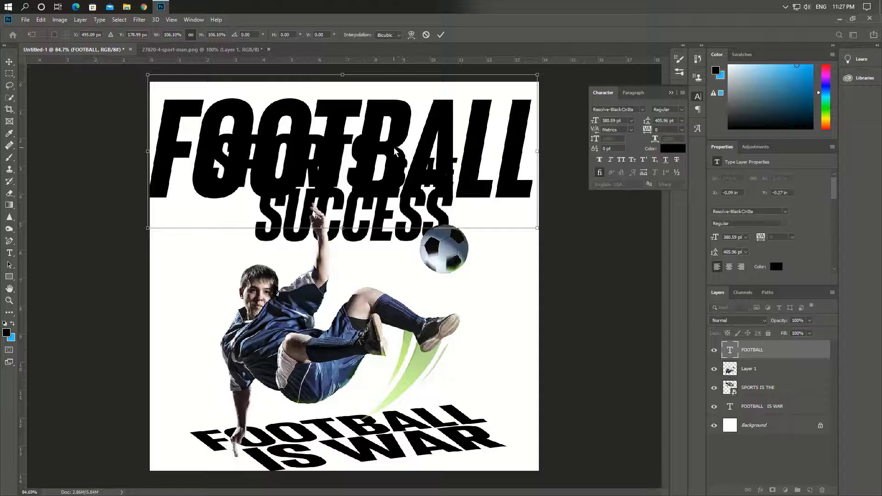
{"action": "left_click_drag", "start_coordinate": [393, 147], "coordinate": [397, 145]}
{"action": "key", "text": "Return"}
Hide the SPORTS IS THE layer and stack the large FOOTBALL text layer directly above the Background.
{"action": "left_click", "coordinate": [715, 388]}
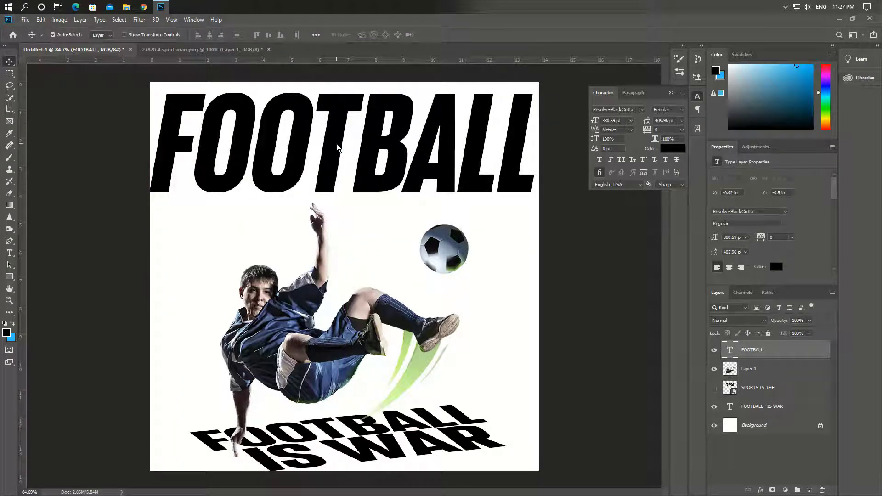
{"action": "left_click_drag", "start_coordinate": [337, 147], "coordinate": [341, 147]}
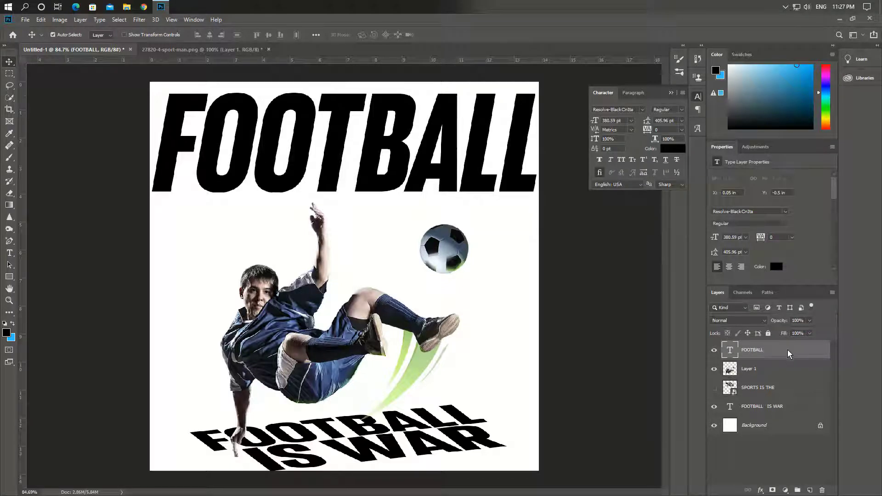
{"action": "left_click_drag", "start_coordinate": [787, 350], "coordinate": [786, 416]}
Duplicate the large FOOTBALL text and move the copy straight down until it sits just beneath the original.
{"action": "key", "text": "ctrl+j"}
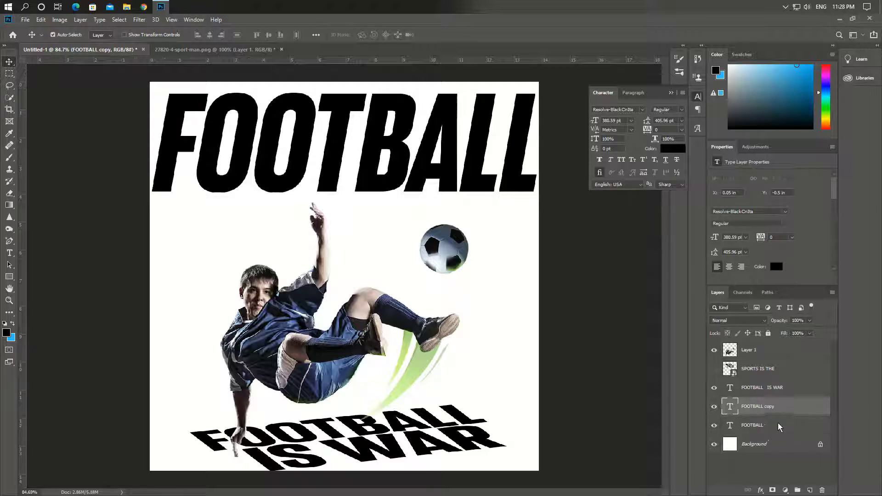
{"action": "key", "text": "shift+Down"}
{"action": "key", "text": "shift+Down"}
{"action": "key", "text": "shift+Down"}
{"action": "key", "text": "shift+Down"}
{"action": "key", "text": "shift+Down"}
{"action": "key", "text": "shift+Down"}
{"action": "key", "text": "shift+Down"}
{"action": "key", "text": "shift+Down"}
{"action": "key", "text": "shift+Down"}
{"action": "key", "text": "shift+Down"}
{"action": "key", "text": "shift+Down"}
{"action": "key", "text": "shift+Down"}
{"action": "key", "text": "shift+Down"}
{"action": "key", "text": "shift+Down"}
{"action": "key", "text": "shift+Down"}
{"action": "key", "text": "shift+Down"}
{"action": "key", "text": "shift+Down"}
{"action": "key", "text": "shift+Down"}
{"action": "key", "text": "shift+Down"}
{"action": "key", "text": "shift+Down"}
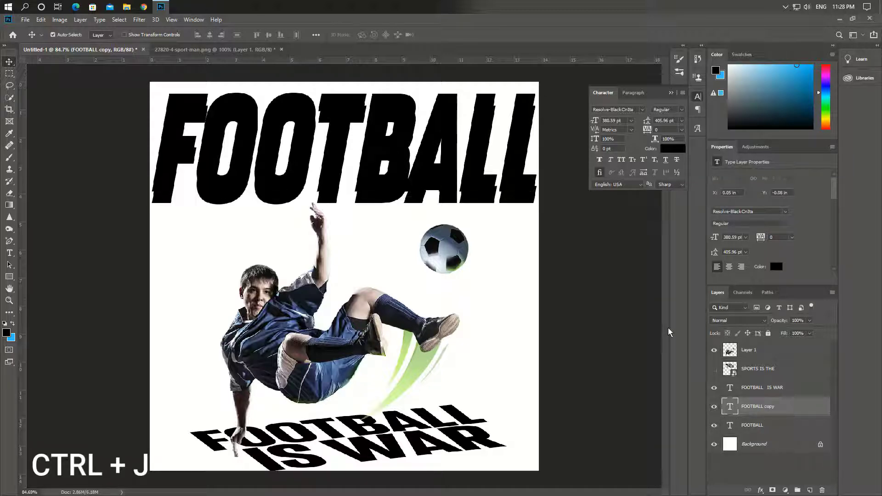
{"action": "key", "text": "shift+Up"}
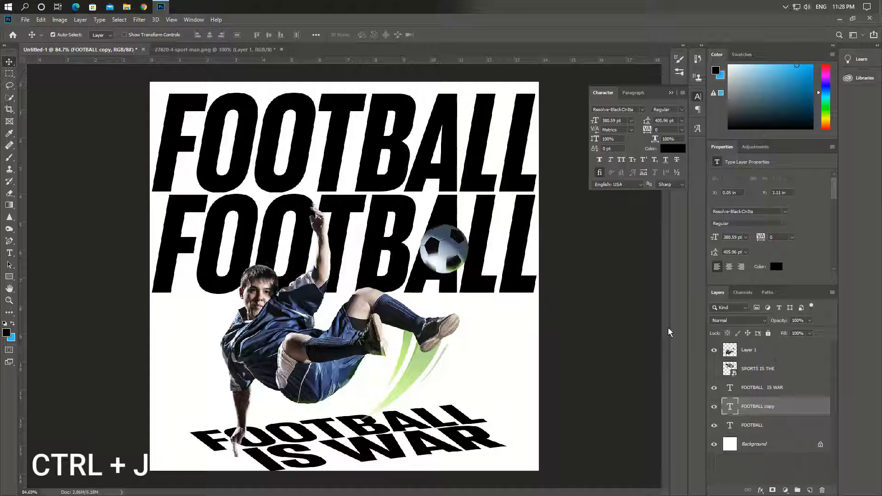
Add a 5 px inside Stroke to the FOOTBALL copy layer and set its fill opacity to 0%.
{"action": "left_click", "coordinate": [761, 491]}
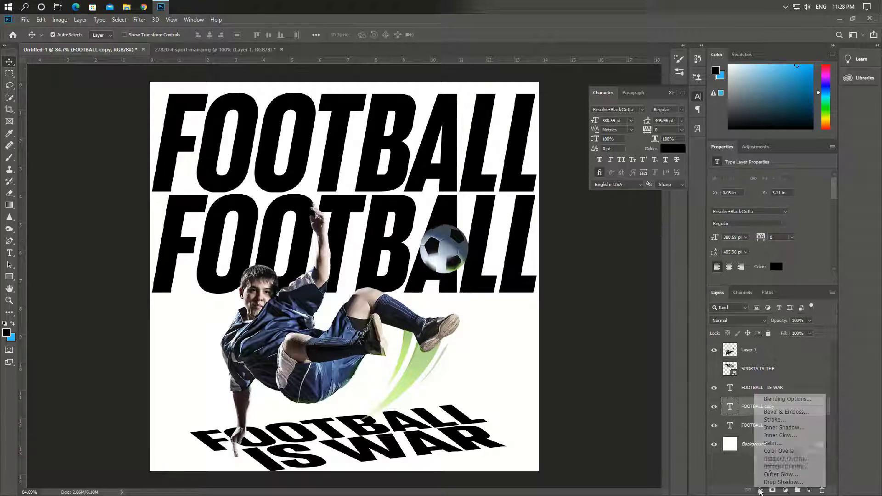
{"action": "left_click", "coordinate": [781, 419]}
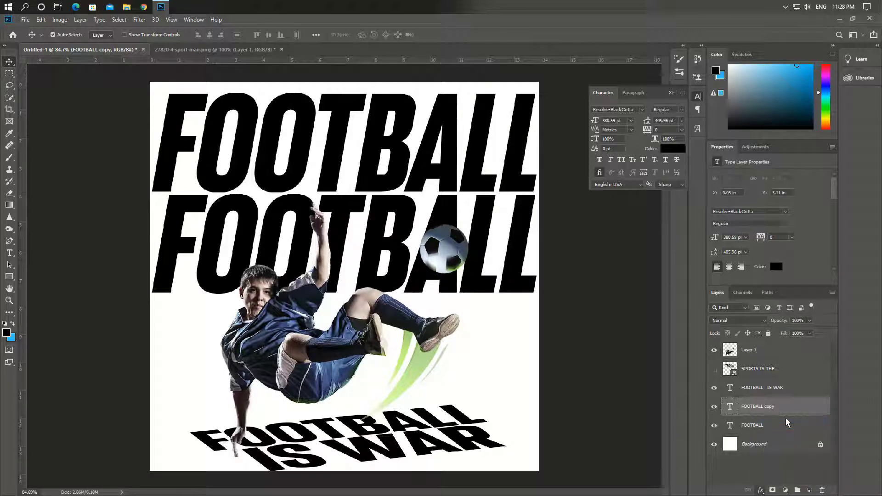
{"action": "left_click_drag", "start_coordinate": [318, 24], "coordinate": [521, 201]}
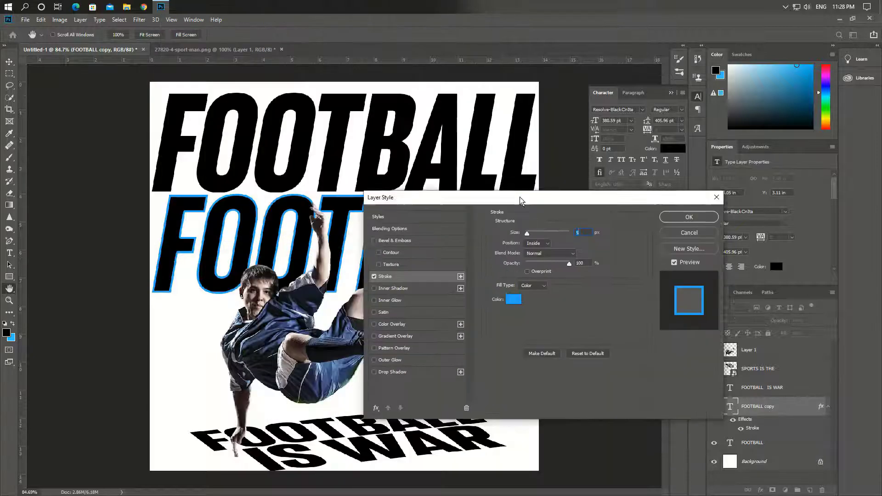
{"action": "left_click", "coordinate": [405, 229]}
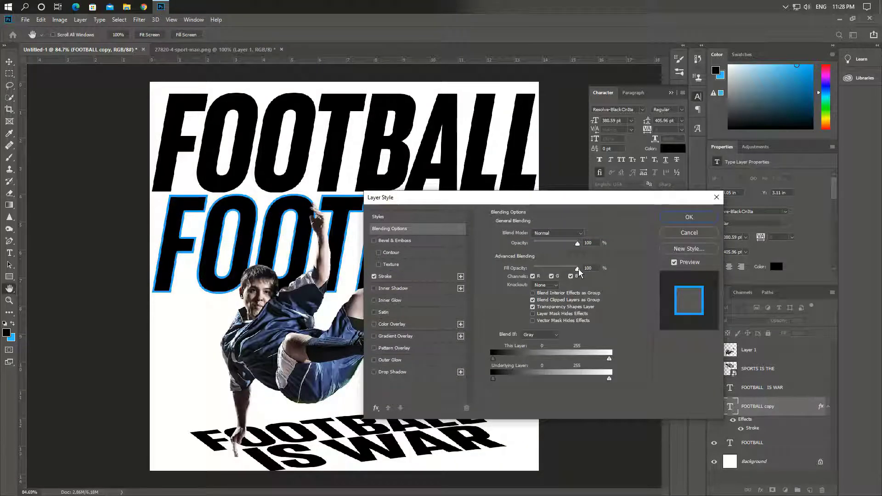
{"action": "left_click", "coordinate": [415, 275]}
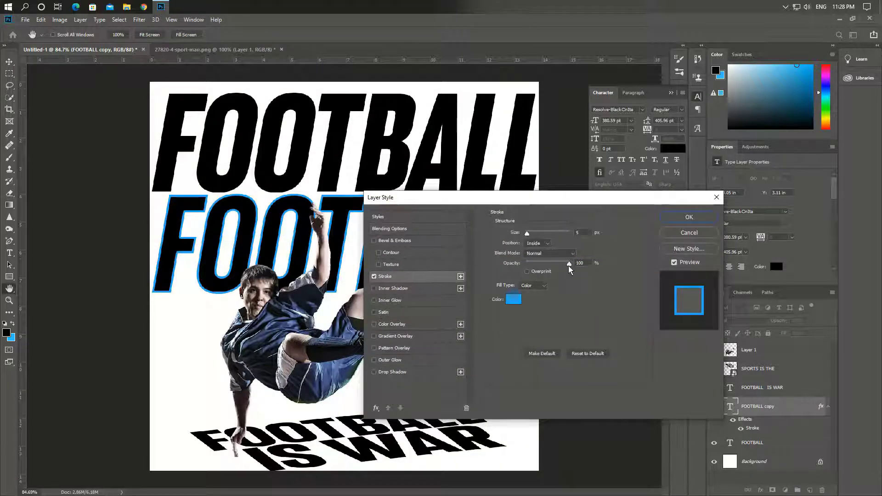
{"action": "left_click", "coordinate": [579, 233]}
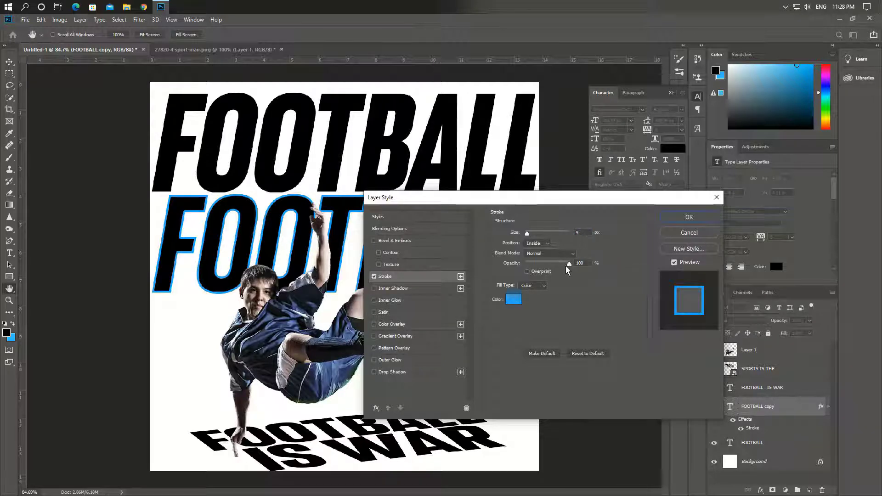
{"action": "mouse_move", "coordinate": [568, 265]}
{"action": "left_mouse_down"}
{"action": "mouse_move", "coordinate": [536, 264]}
{"action": "mouse_move", "coordinate": [592, 270]}
{"action": "mouse_move", "coordinate": [506, 268]}
{"action": "left_mouse_up"}
{"action": "left_click", "coordinate": [442, 229]}
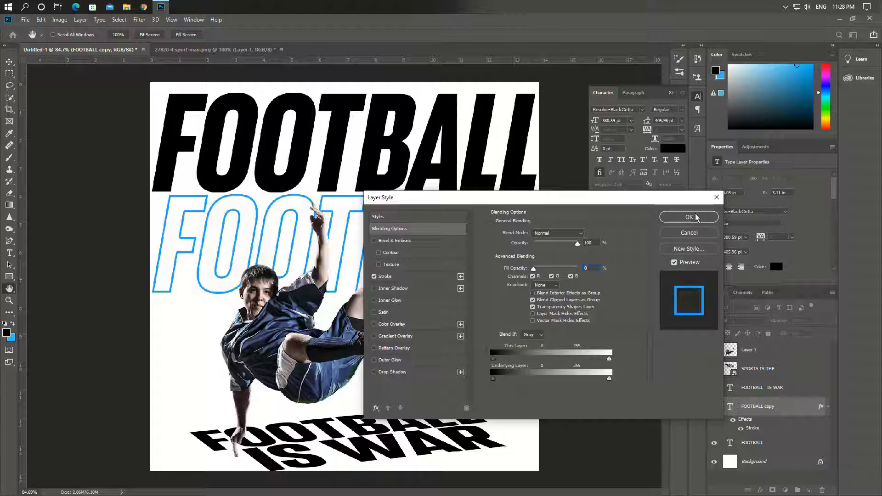
Change the stroke colour of the FOOTBALL copy to yellow fff600 and apply the layer style.
{"action": "left_click", "coordinate": [425, 276]}
{"action": "left_click", "coordinate": [513, 300]}
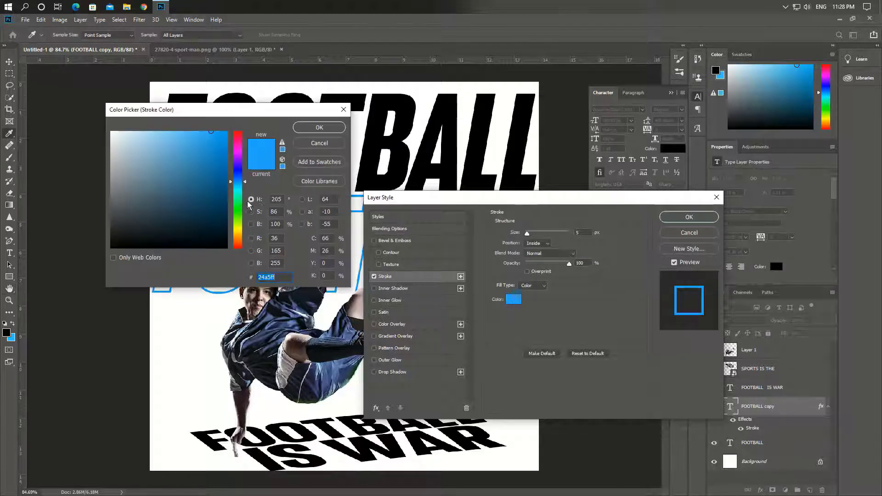
{"action": "left_click", "coordinate": [240, 228]}
{"action": "left_click", "coordinate": [226, 132]}
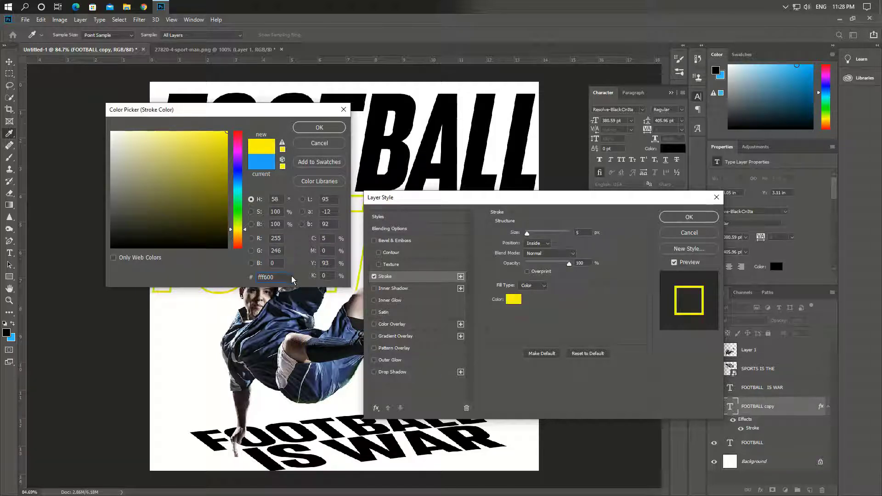
{"action": "left_click", "coordinate": [320, 128]}
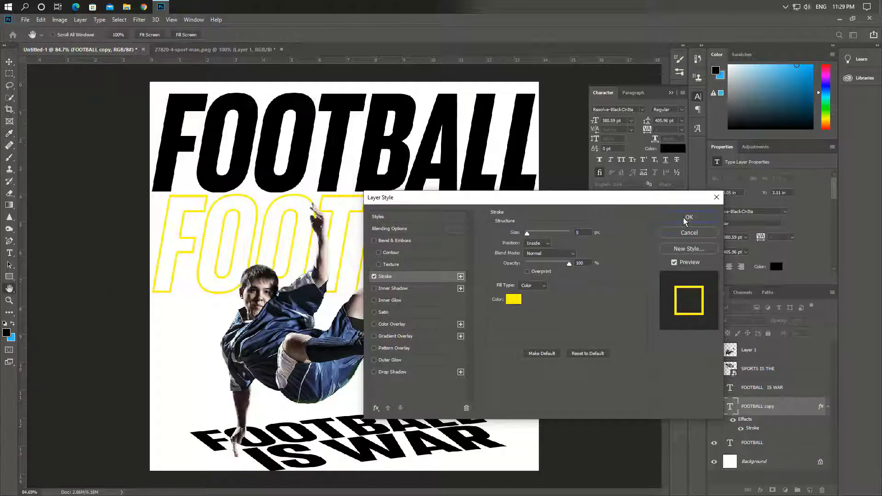
{"action": "left_click", "coordinate": [686, 218]}
Duplicate the original black FOOTBALL text and move the copy straight down until it sits just beneath the outlined FOOTBALL.
{"action": "left_click", "coordinate": [774, 444]}
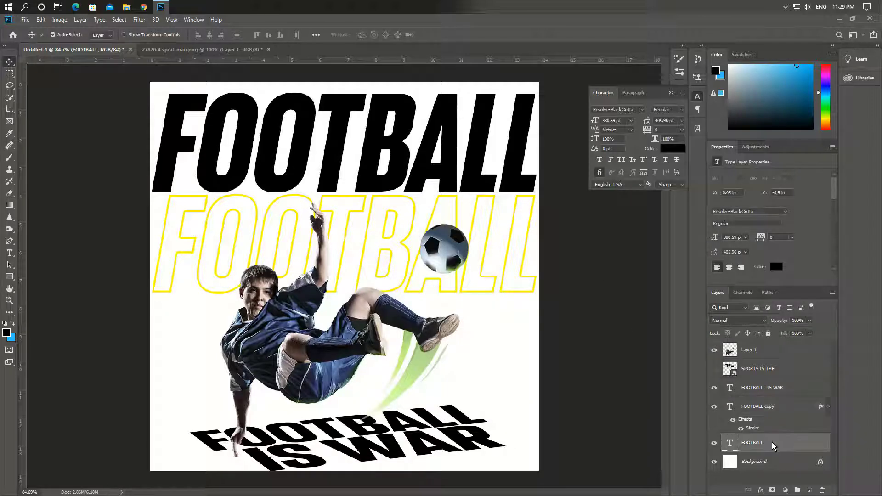
{"action": "key", "text": "ctrl+j"}
{"action": "key", "text": "shift+Down"}
{"action": "key", "text": "shift+Down"}
{"action": "key", "text": "shift+Down"}
{"action": "key", "text": "shift+Down"}
{"action": "key", "text": "shift+Down"}
{"action": "key", "text": "shift+Down"}
{"action": "key", "text": "shift+Down"}
{"action": "key", "text": "shift+Down"}
{"action": "key", "text": "shift+Down"}
{"action": "key", "text": "shift+Down"}
{"action": "key", "text": "shift+Down"}
{"action": "key", "text": "shift+Down"}
{"action": "key", "text": "shift+Down"}
{"action": "key", "text": "shift+Down"}
{"action": "key", "text": "shift+Down"}
{"action": "key", "text": "shift+Down"}
{"action": "key", "text": "shift+Down"}
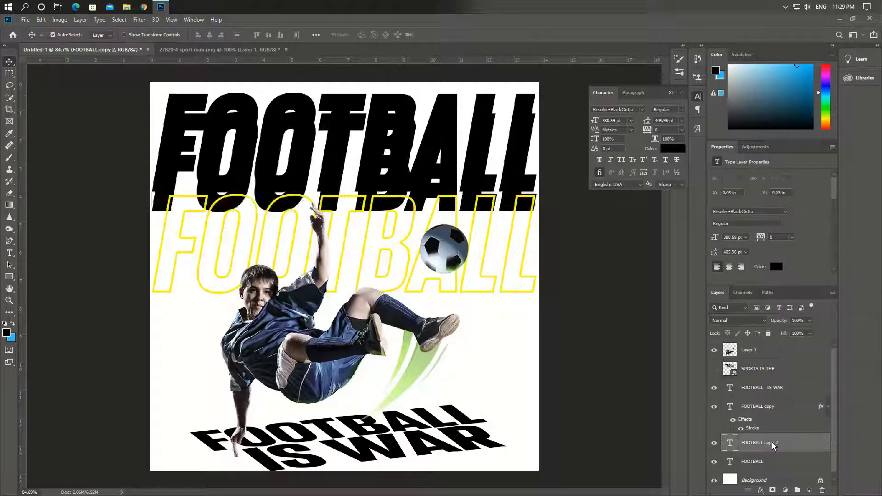
{"action": "key", "text": "shift+Down"}
{"action": "key", "text": "shift+Down"}
{"action": "key", "text": "shift+Down"}
{"action": "key", "text": "shift+Down"}
{"action": "key", "text": "shift+Down"}
{"action": "key", "text": "shift+Down"}
{"action": "key", "text": "shift+Down"}
{"action": "key", "text": "shift+Down"}
{"action": "key", "text": "shift+Down"}
{"action": "key", "text": "shift+Down"}
{"action": "key", "text": "shift+Down"}
{"action": "key", "text": "shift+Down"}
{"action": "key", "text": "shift+Down"}
{"action": "key", "text": "shift+Down"}
{"action": "key", "text": "shift+Down"}
{"action": "key", "text": "shift+Down"}
{"action": "key", "text": "shift+Down"}
{"action": "key", "text": "shift+Down"}
{"action": "key", "text": "shift+Down"}
{"action": "key", "text": "shift+Down"}
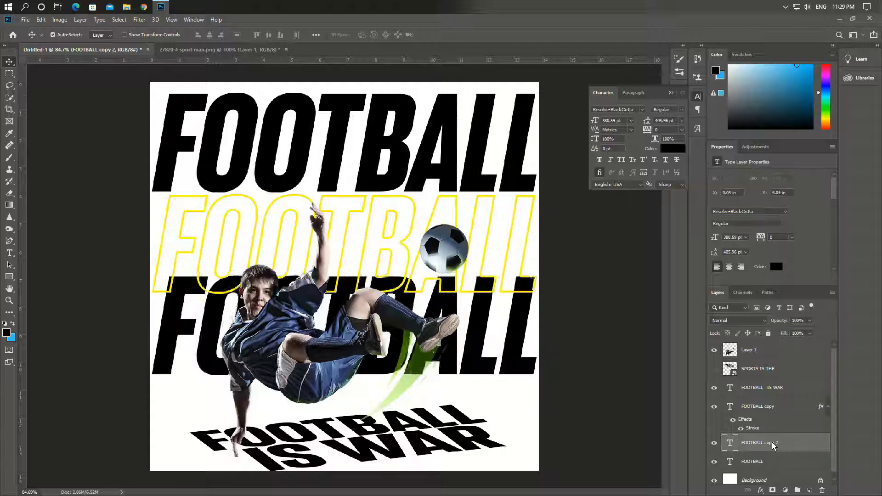
{"action": "key", "text": "shift+Up"}
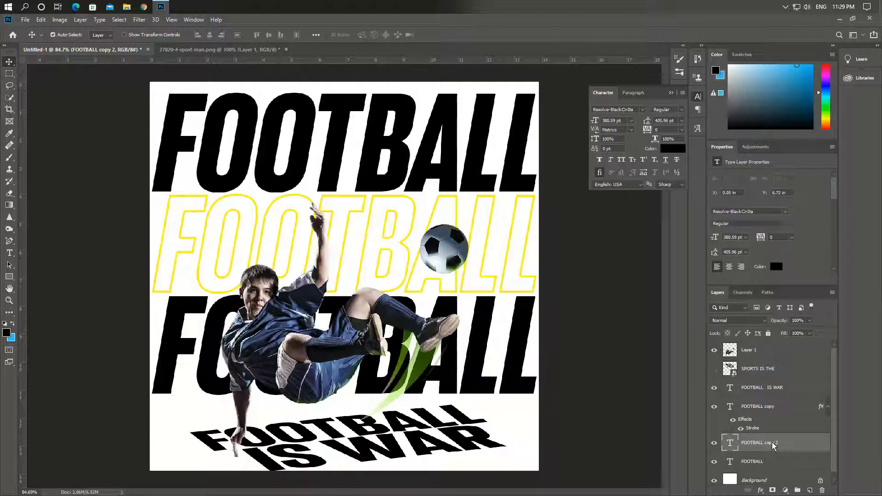
Set the opacity of the yellow outlined FOOTBALL copy layer to 25%.
{"action": "left_click", "coordinate": [755, 401]}
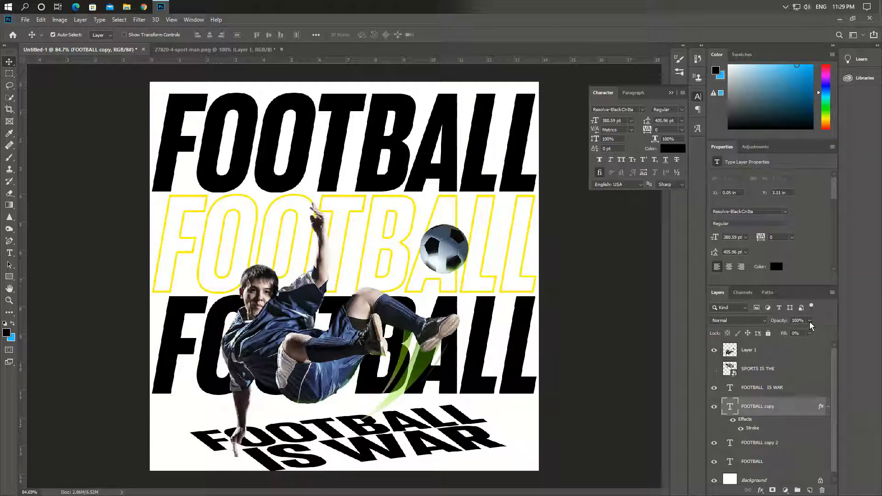
{"action": "left_click_drag", "start_coordinate": [804, 321], "coordinate": [768, 318]}
{"action": "type", "text": "2"}
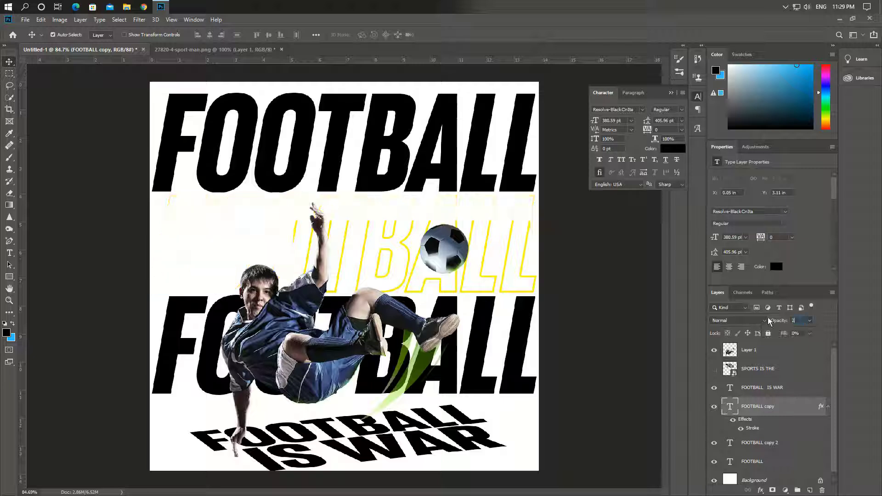
{"action": "type", "text": "5"}
{"action": "key", "text": "Return"}
Lower the opacity of both solid black FOOTBALL layers, FOOTBALL copy 2 and FOOTBALL, to 25%.
{"action": "left_click", "coordinate": [781, 444]}
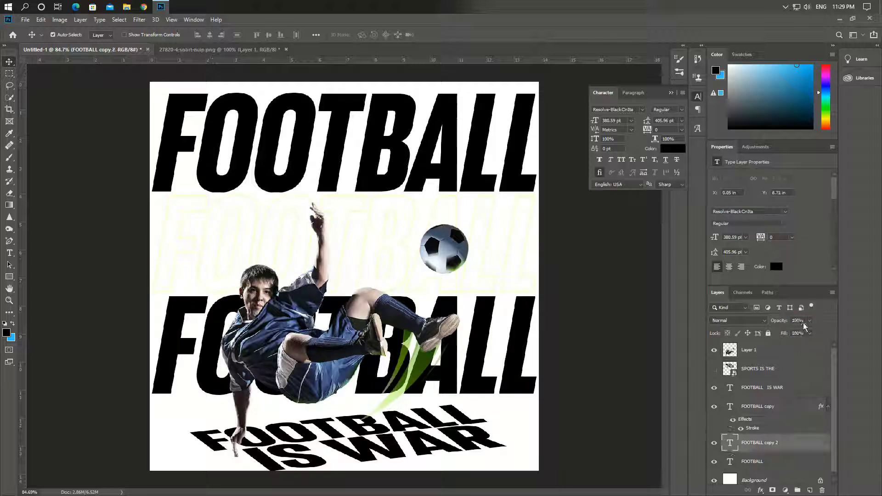
{"action": "left_click_drag", "start_coordinate": [805, 323], "coordinate": [766, 315]}
{"action": "type", "text": "25"}
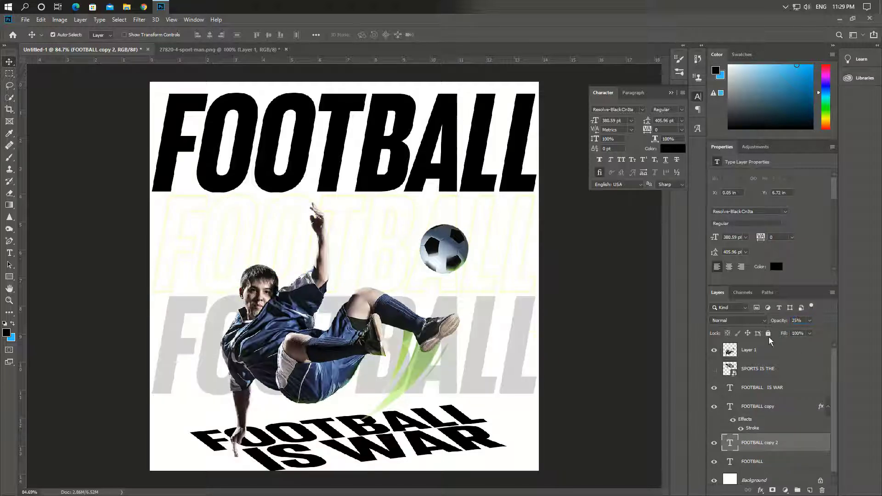
{"action": "left_click", "coordinate": [765, 464]}
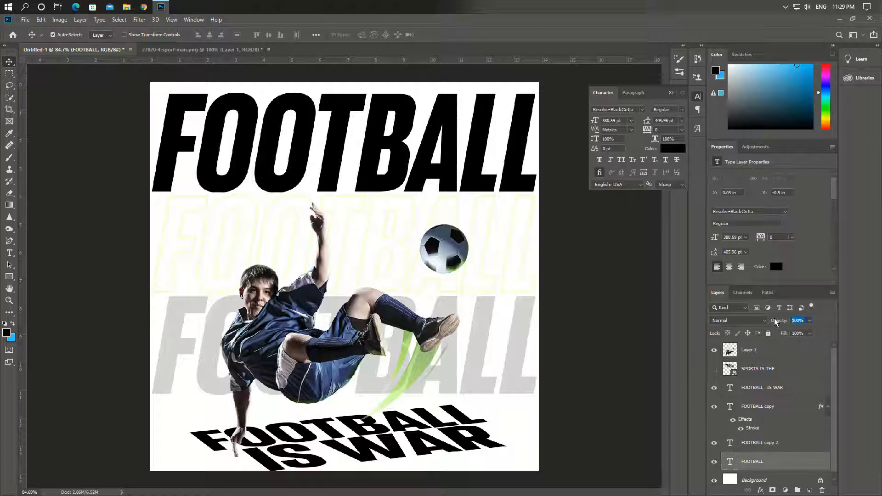
{"action": "key", "text": "Return"}
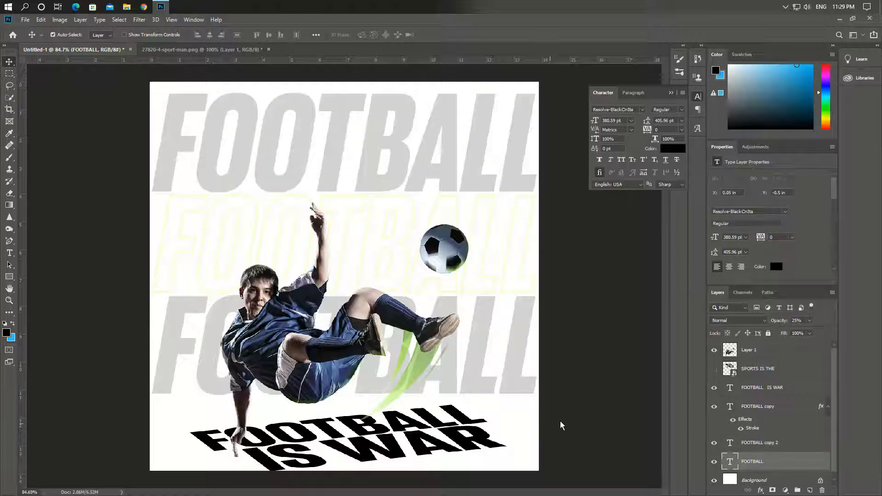
Show the SPORTS IS THE layer again and scale the SPORTS IS THE SUCCESS headline up slightly above the player.
{"action": "left_click", "coordinate": [577, 404]}
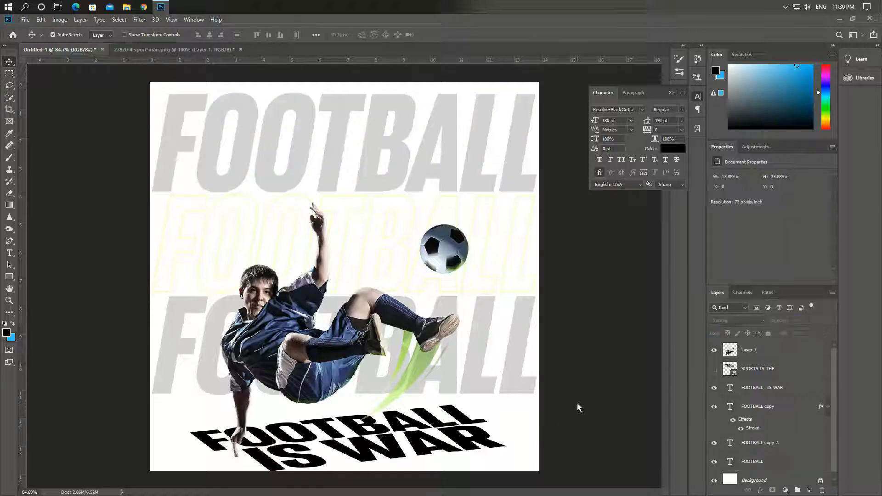
{"action": "left_click", "coordinate": [777, 345]}
{"action": "left_click", "coordinate": [714, 369]}
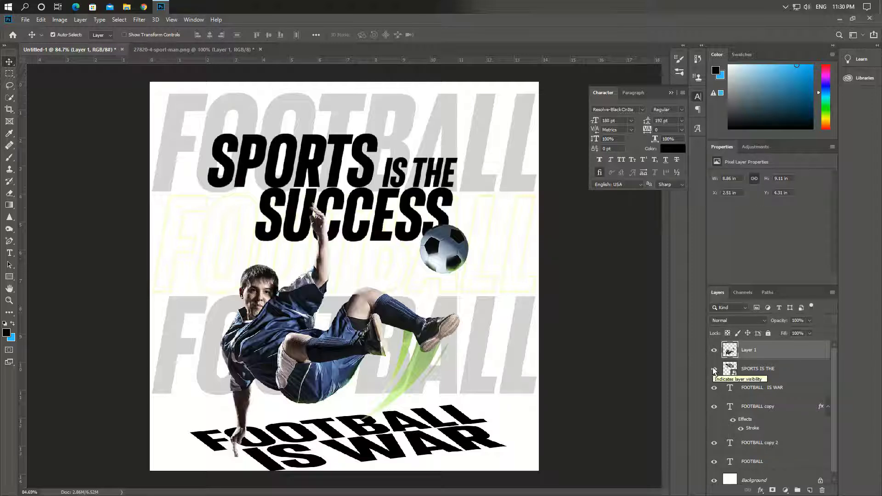
{"action": "key", "text": "ctrl+t"}
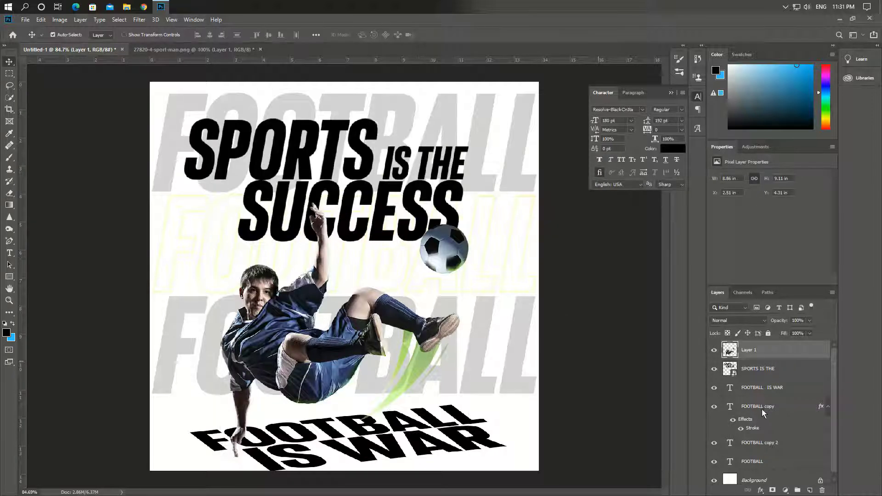
{"action": "scroll", "coordinate": [762, 411], "scroll_direction": "down", "scroll_amount": 1}
{"action": "left_click", "coordinate": [600, 422]}
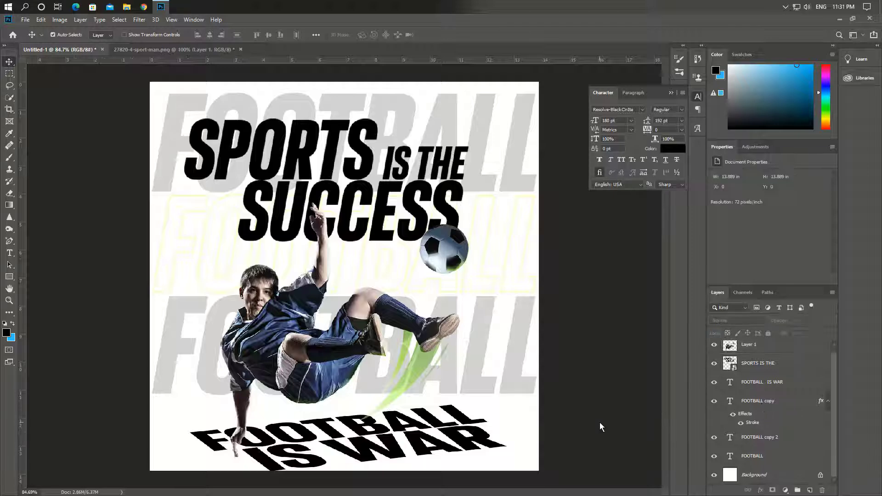
Add a linear Gradient Overlay to the FOOTBALL IS WAR ground text.
{"action": "left_click", "coordinate": [796, 384]}
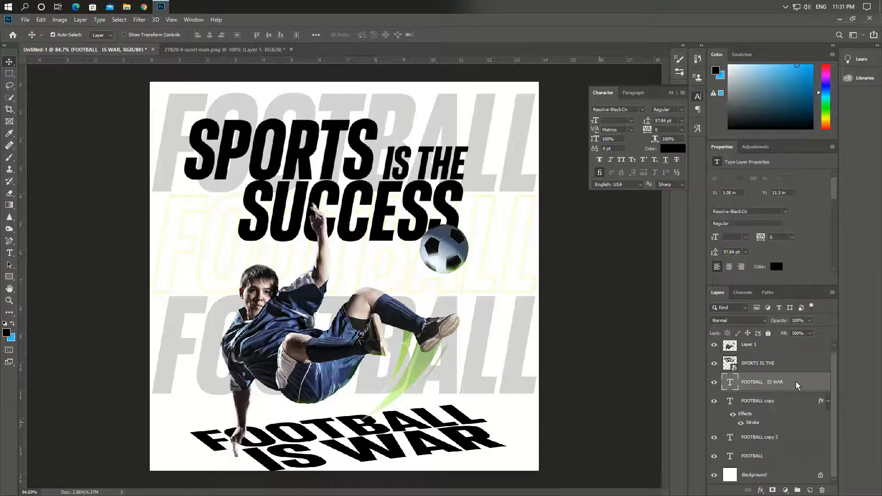
{"action": "double_click", "coordinate": [796, 384]}
{"action": "left_click", "coordinate": [411, 336]}
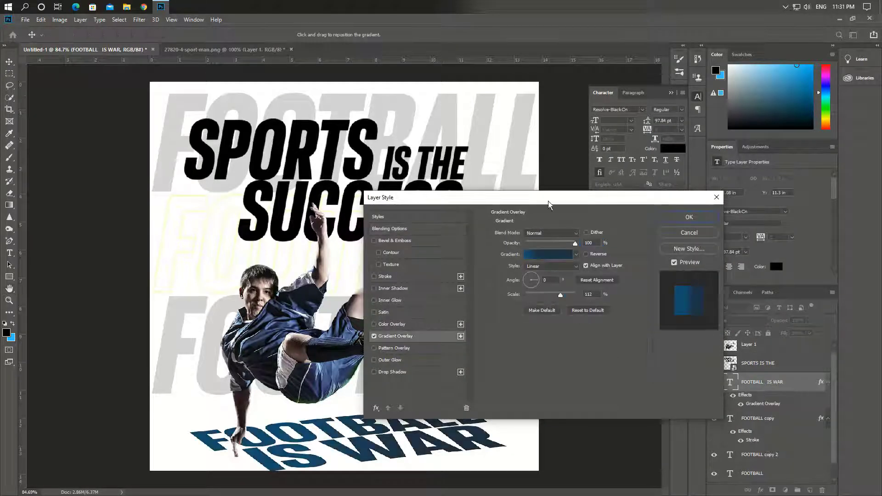
{"action": "left_click_drag", "start_coordinate": [549, 204], "coordinate": [623, 152]}
Set the first colour stop of the ground text's gradient to yellow fff600.
{"action": "left_click", "coordinate": [614, 201]}
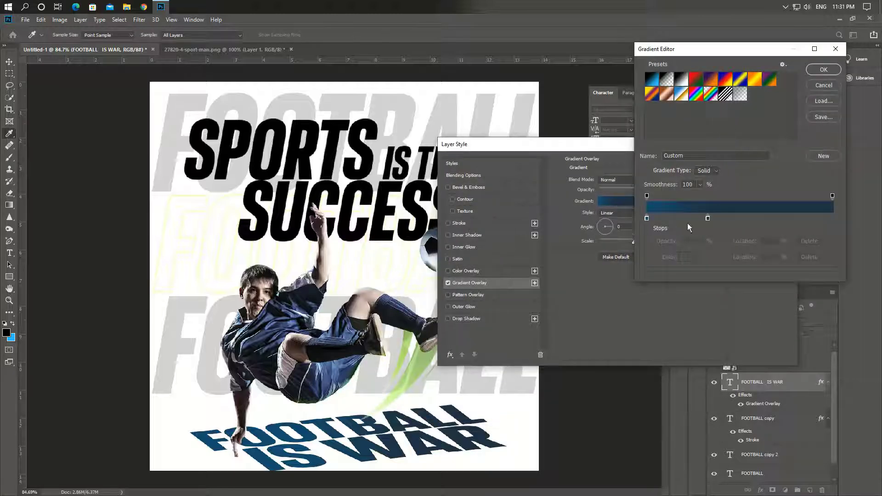
{"action": "left_click", "coordinate": [647, 218]}
{"action": "left_click", "coordinate": [689, 257]}
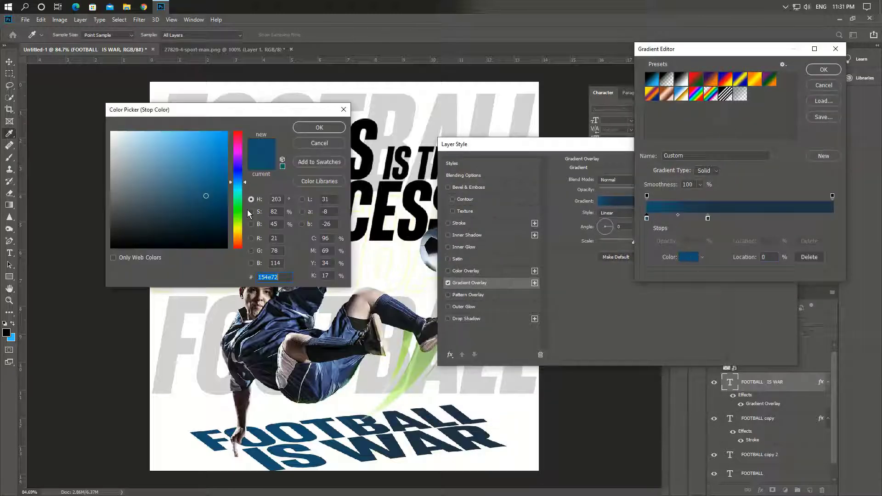
{"action": "left_click", "coordinate": [241, 223]}
{"action": "left_click_drag", "start_coordinate": [285, 279], "coordinate": [220, 275]}
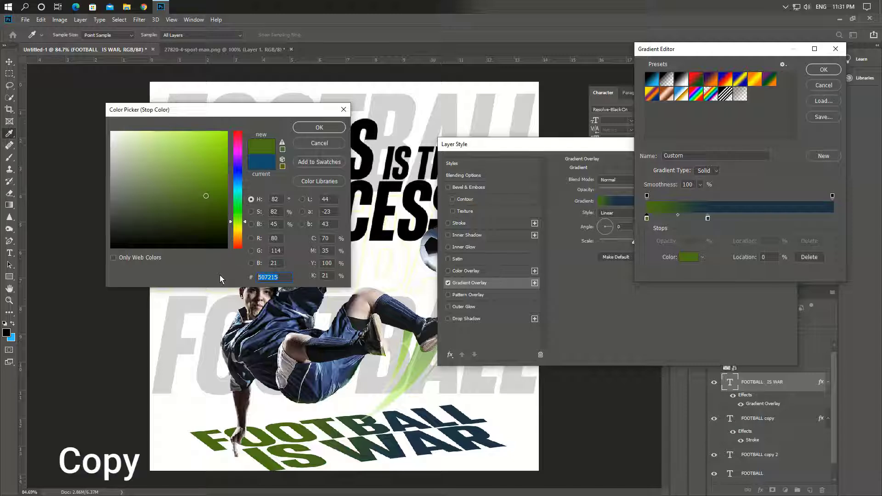
{"action": "type", "text": "fff600"}
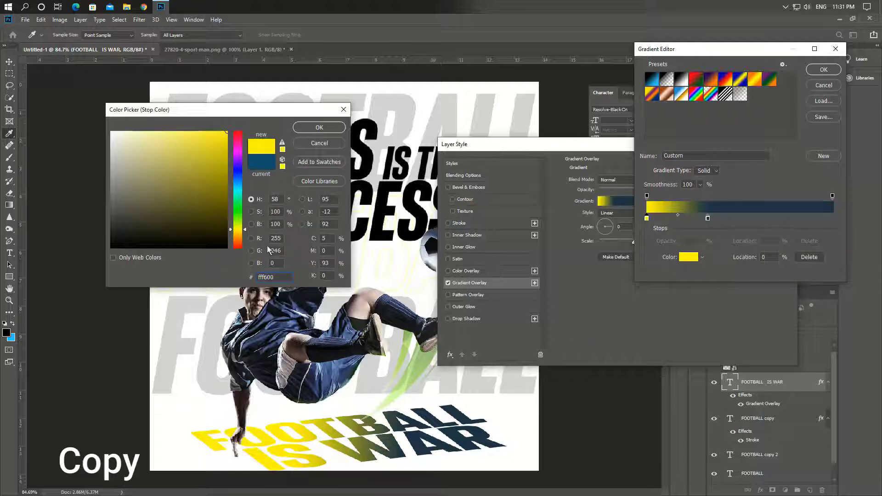
{"action": "key", "text": "Return"}
Set the gradient's second colour stop to dark yellow a9a302 and move it to the 74% location.
{"action": "left_click", "coordinate": [708, 219]}
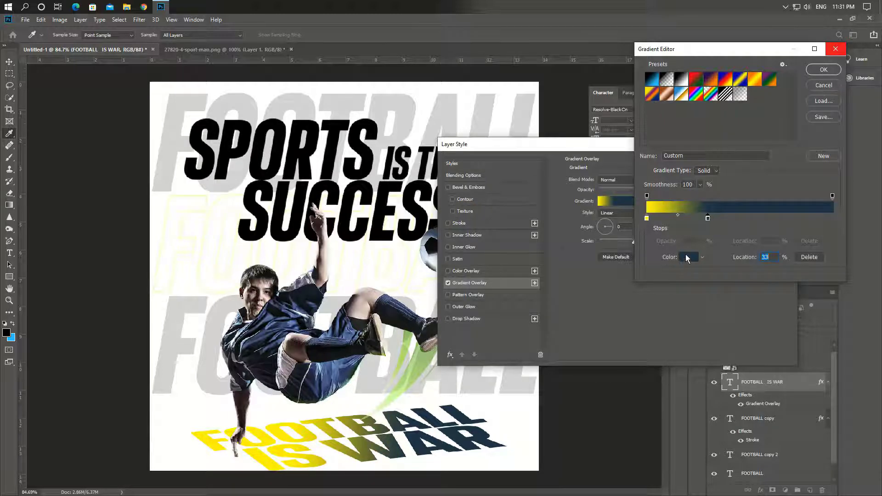
{"action": "left_click", "coordinate": [688, 257]}
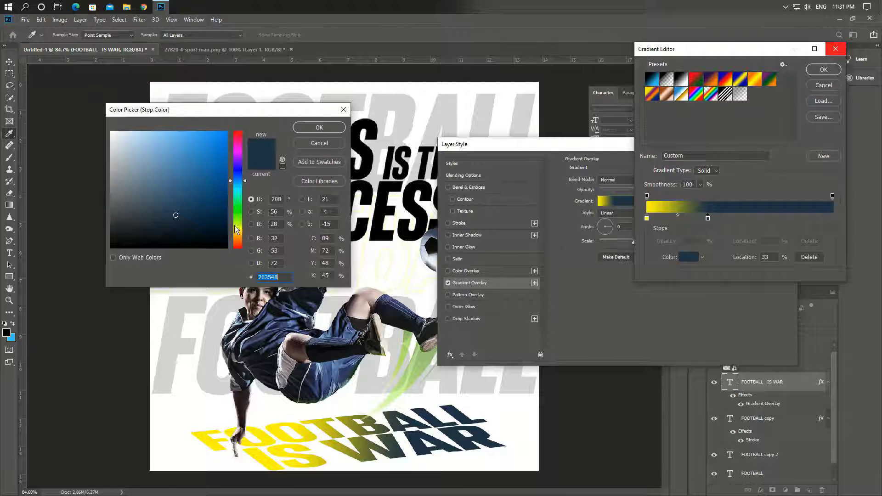
{"action": "key", "text": "ctrl+v"}
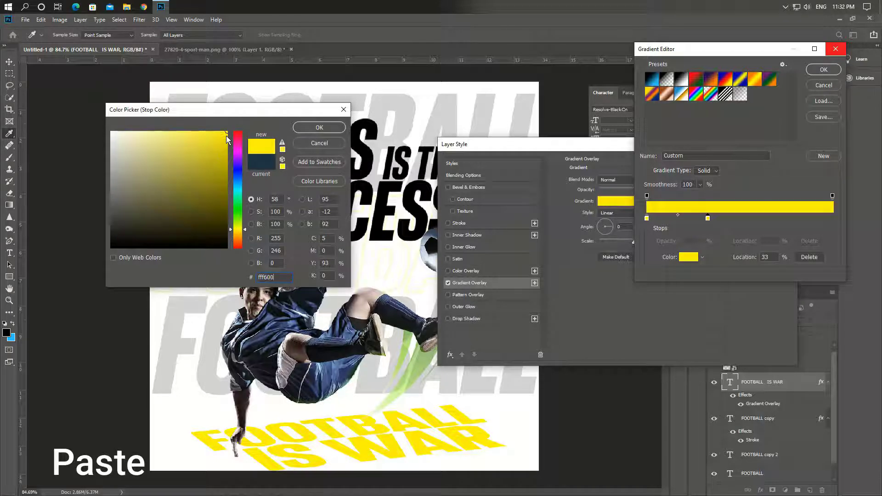
{"action": "left_click", "coordinate": [227, 145]}
{"action": "left_click_drag", "start_coordinate": [227, 148], "coordinate": [227, 175]}
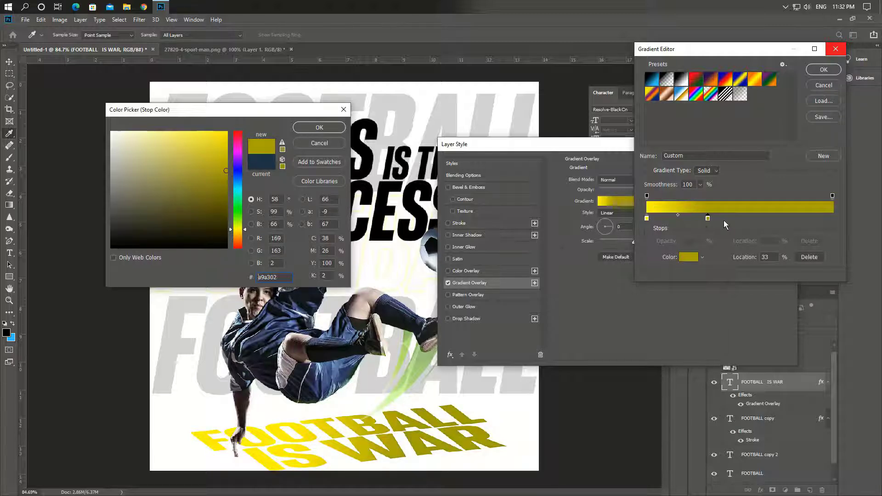
{"action": "left_click", "coordinate": [708, 219]}
{"action": "key", "text": "Return"}
{"action": "left_click_drag", "start_coordinate": [708, 218], "coordinate": [785, 220]}
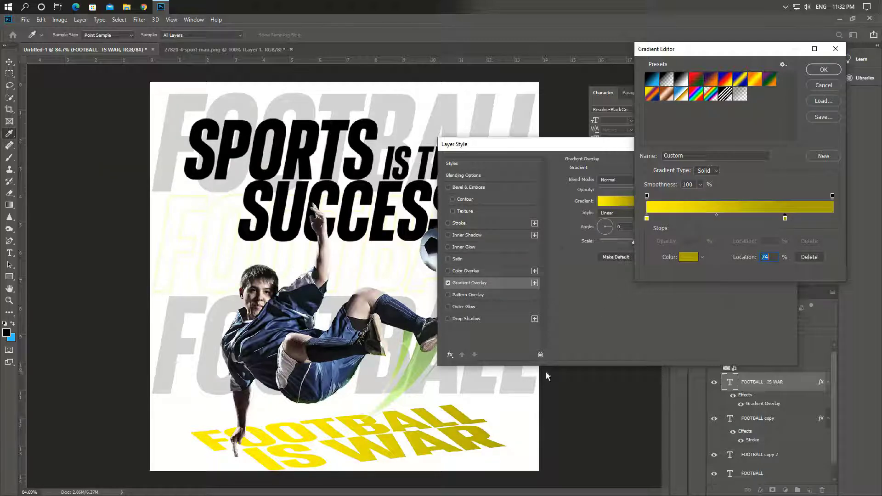
Apply the yellow gradient overlay to the FOOTBALL IS WAR ground text.
{"action": "left_click", "coordinate": [822, 70]}
{"action": "left_click", "coordinate": [762, 164]}
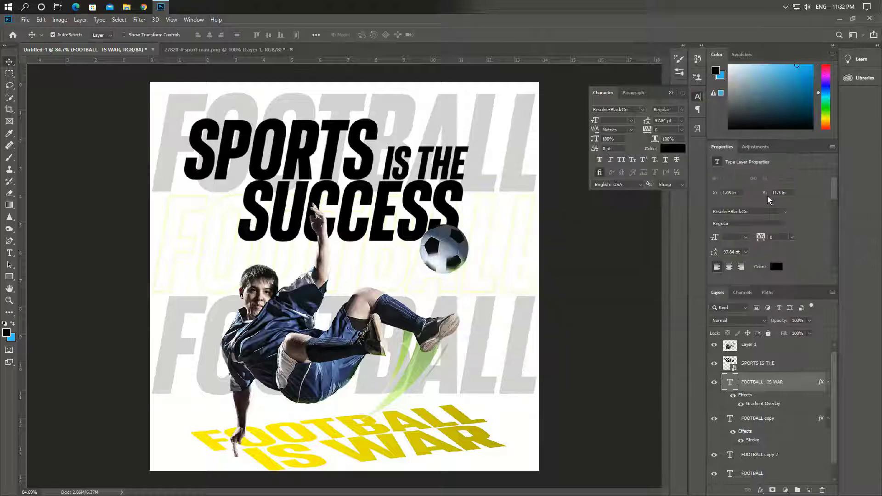
Add a new layer above the player and paint a small soft black dab under his supporting hand.
{"action": "left_click", "coordinate": [790, 353]}
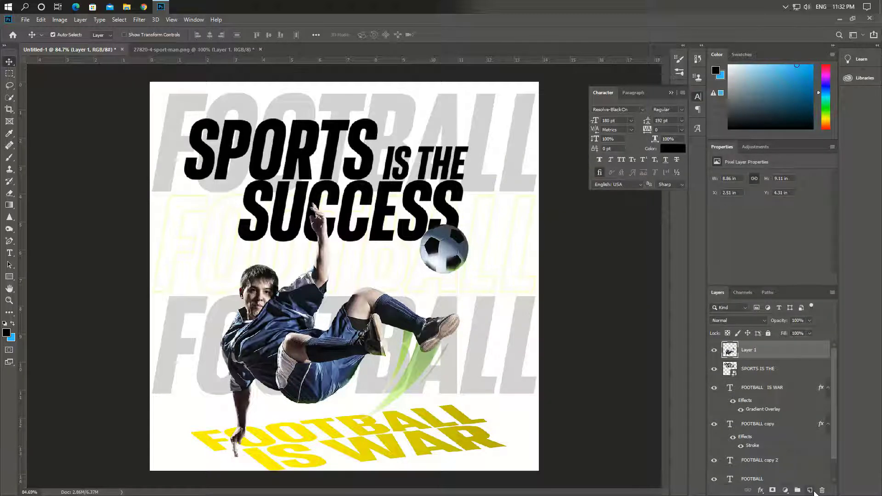
{"action": "left_click", "coordinate": [810, 490]}
{"action": "right_click", "coordinate": [9, 157]}
{"action": "left_click", "coordinate": [59, 159]}
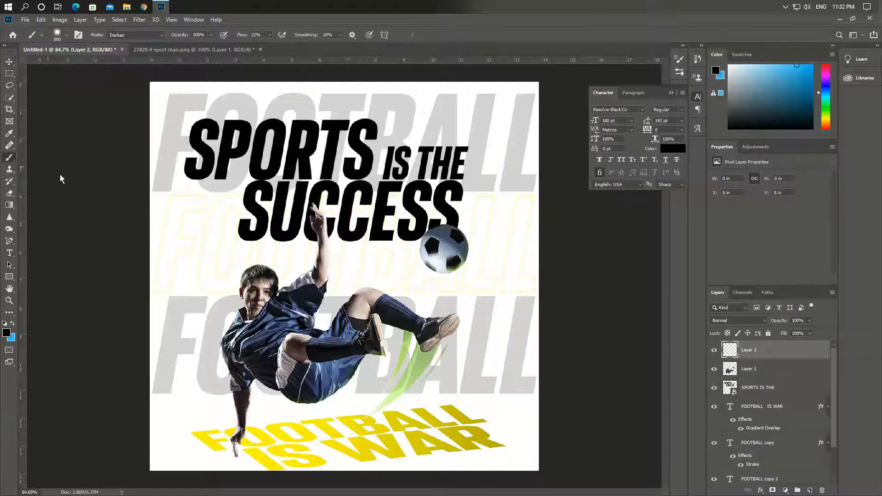
{"action": "right_click", "coordinate": [307, 231]}
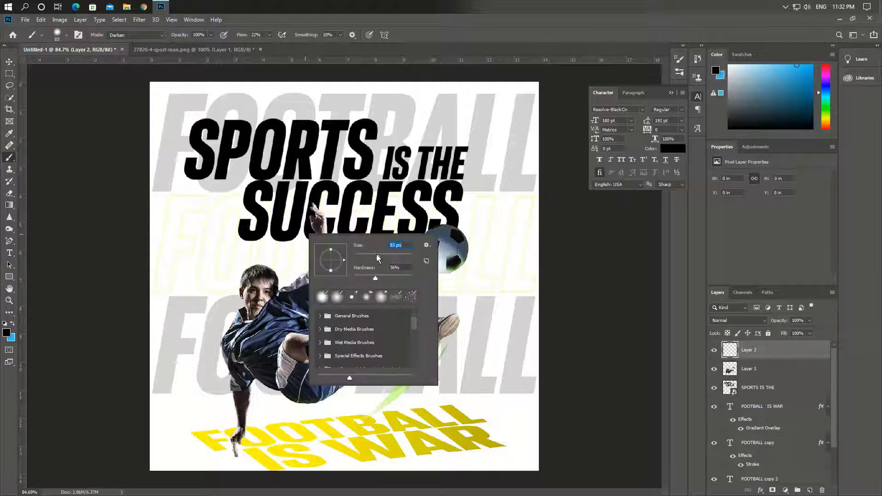
{"action": "left_click", "coordinate": [234, 456]}
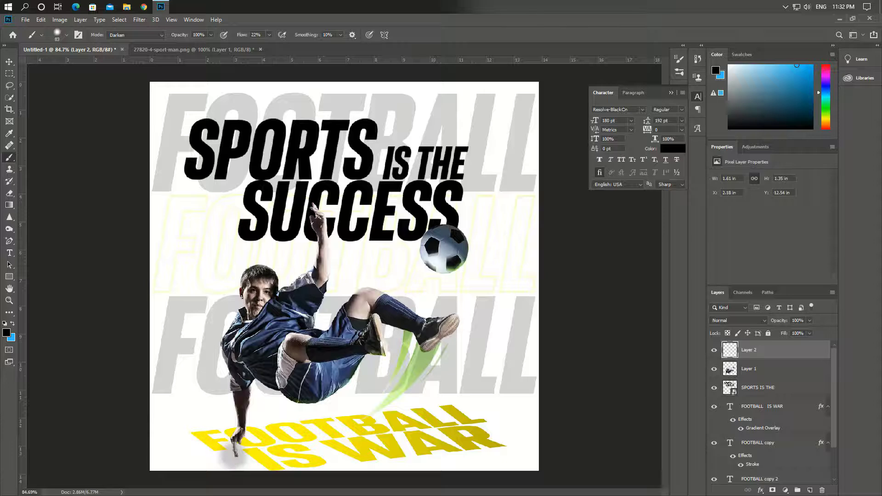
Flatten the dab into a thin shadow about 0.15 in high beneath the player's hand.
{"action": "key", "text": "ctrl+t"}
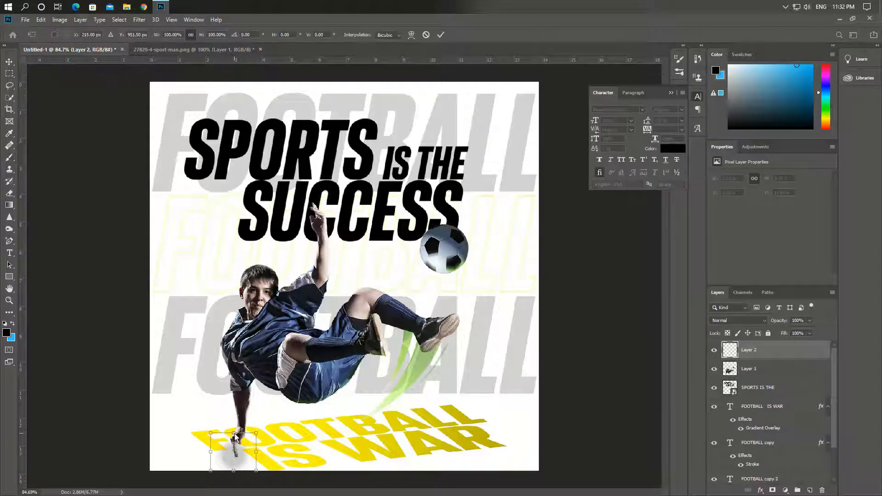
{"action": "left_click_drag", "start_coordinate": [235, 434], "coordinate": [237, 462]}
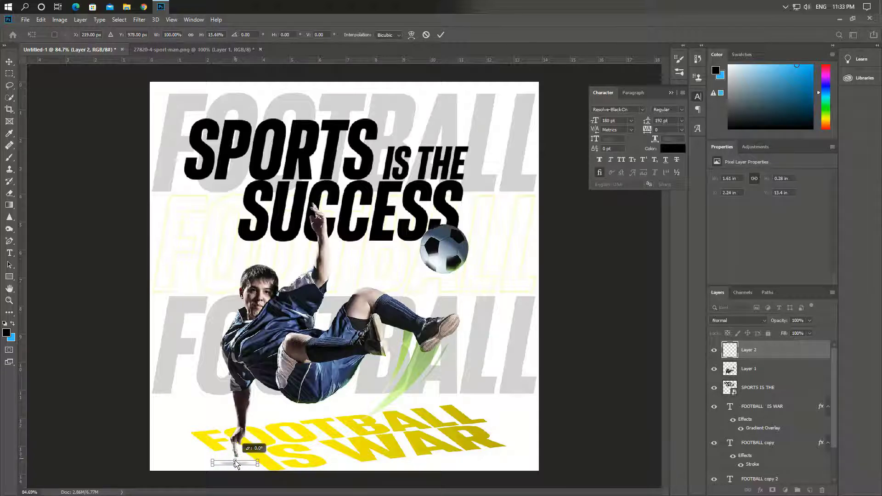
{"action": "key", "text": "Return"}
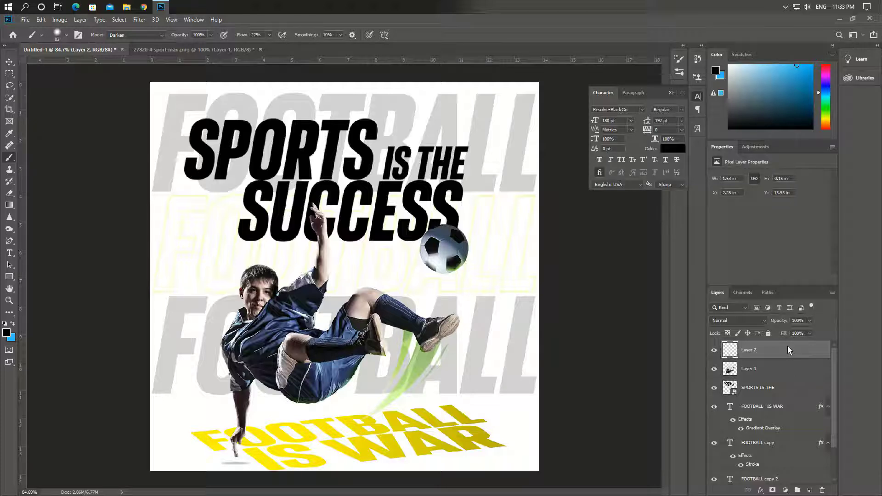
Move the hand shadow to about X 2.32 in, Y 13.43 in and set its opacity to 50%.
{"action": "left_click", "coordinate": [9, 61]}
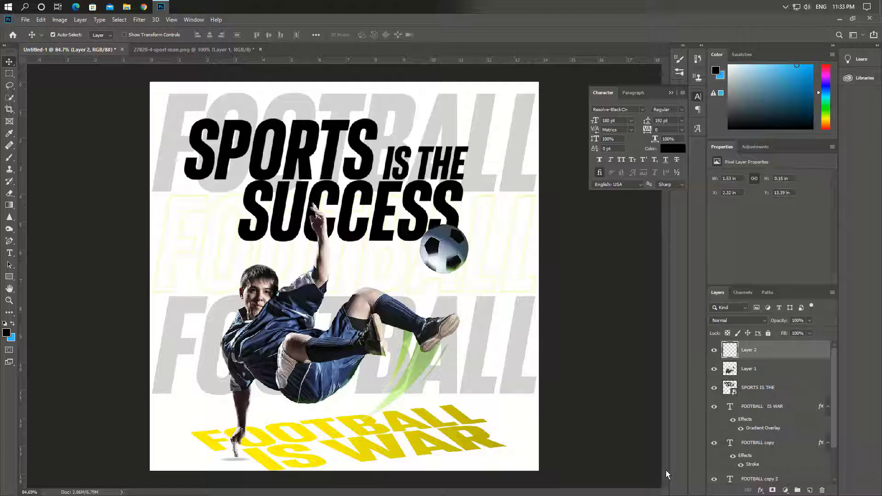
{"action": "key", "text": "Down"}
{"action": "key", "text": "Down"}
{"action": "key", "text": "Down"}
{"action": "key", "text": "Right"}
{"action": "key", "text": "Right"}
{"action": "type", "text": "50"}
{"action": "key", "text": "Return"}
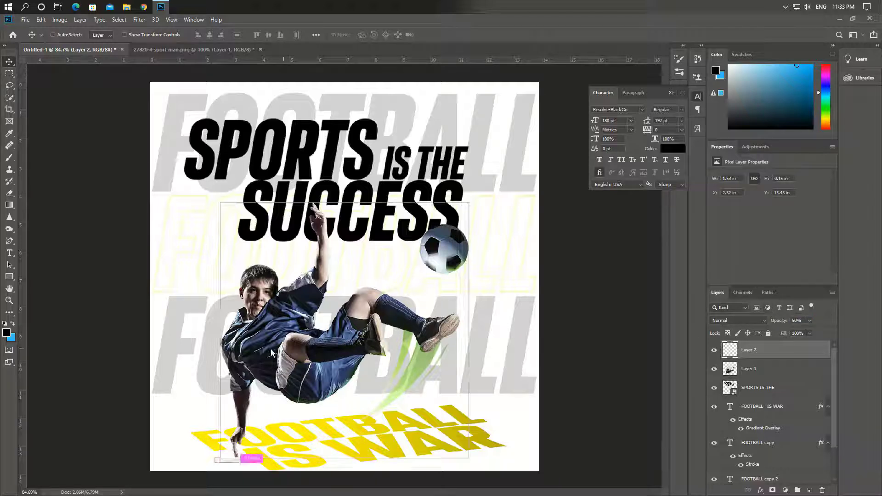
Widen the hand shadow to about 1.79 in and shift it slightly to the right.
{"action": "key", "text": "ctrl+t"}
{"action": "left_click_drag", "start_coordinate": [214, 458], "coordinate": [231, 464]}
{"action": "key", "text": "Return"}
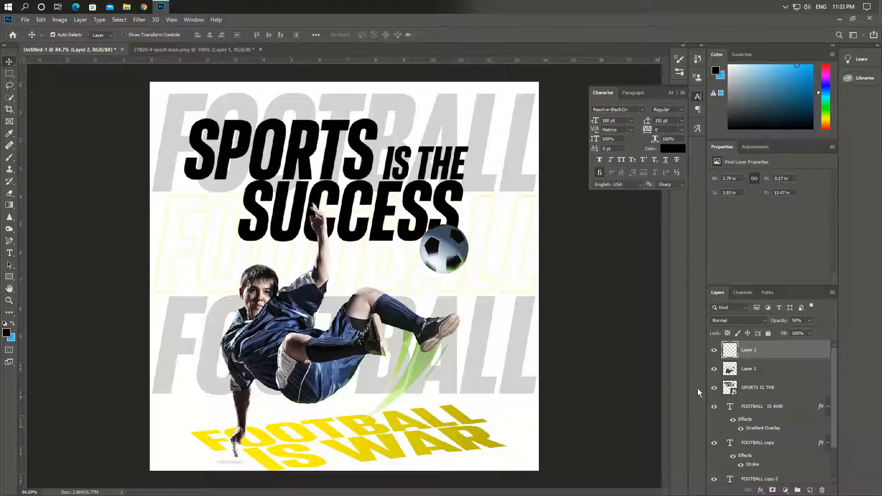
{"action": "key", "text": "shift+Right"}
Add a Solid Color fill layer in yellow fff600 directly above the player layer.
{"action": "left_click", "coordinate": [798, 371]}
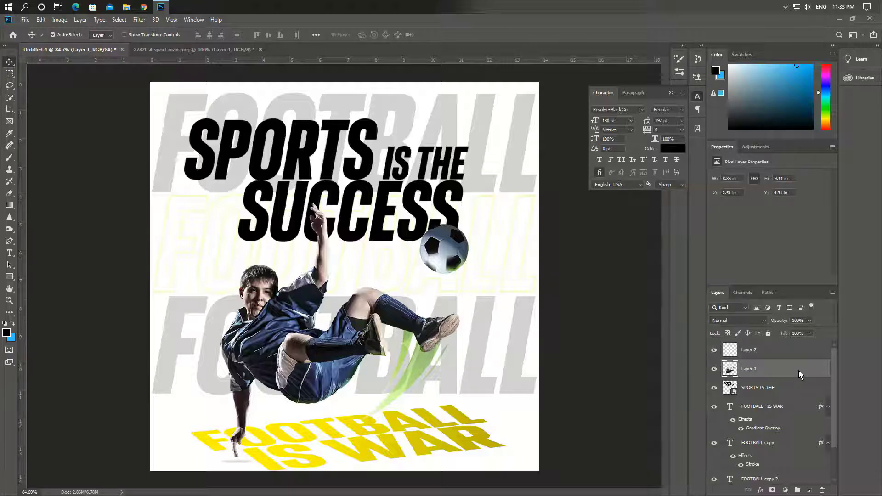
{"action": "left_click", "coordinate": [809, 491]}
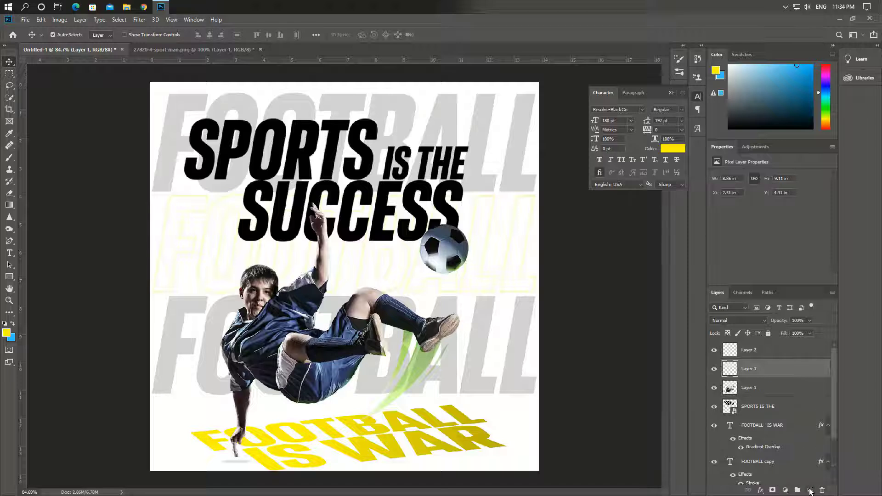
{"action": "left_click", "coordinate": [785, 490]}
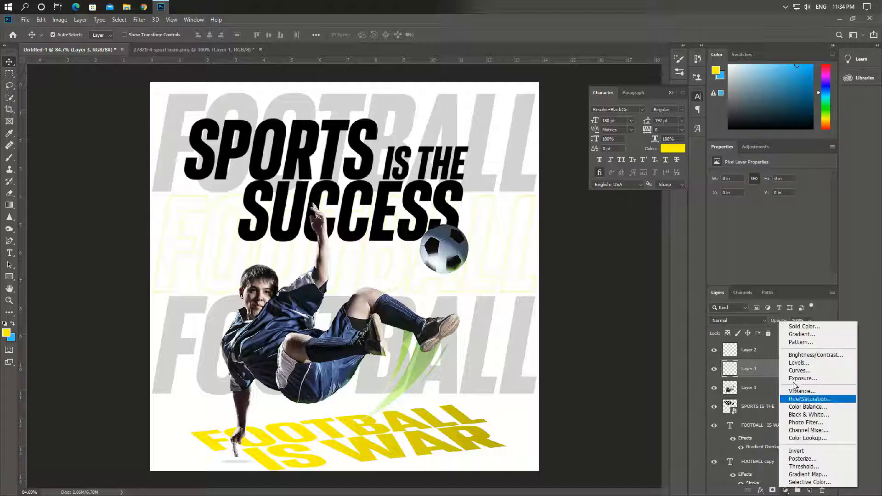
{"action": "left_click", "coordinate": [809, 327]}
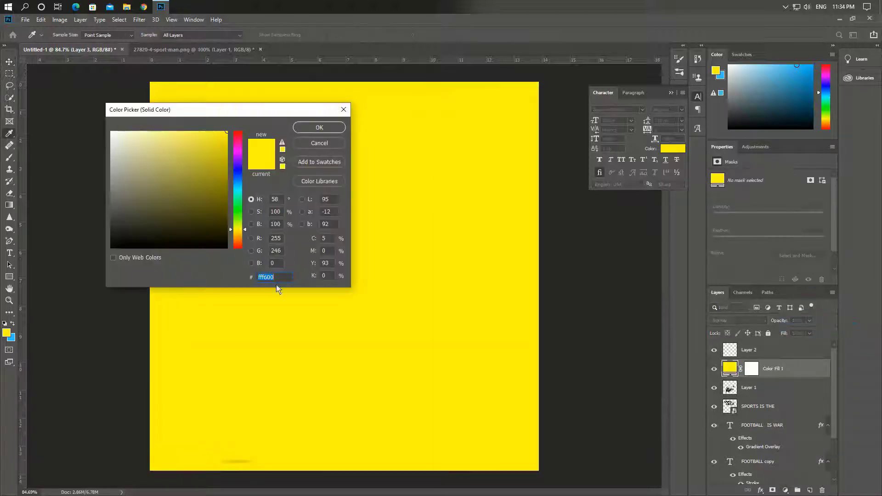
{"action": "left_click", "coordinate": [319, 129]}
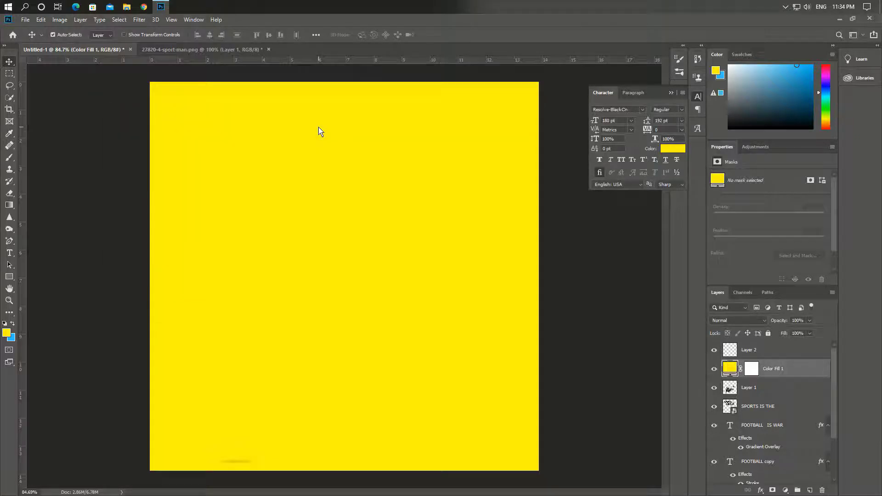
Set the yellow fill layer's blend mode to Subtract.
{"action": "left_click", "coordinate": [762, 321]}
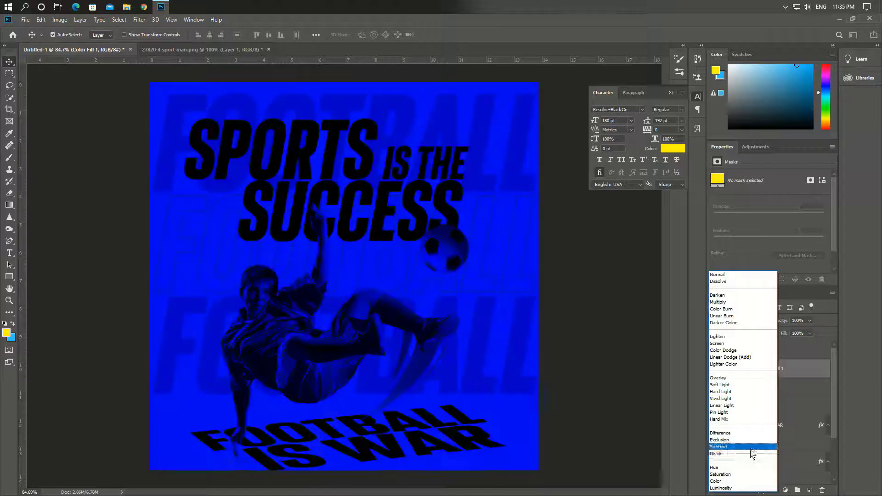
{"action": "left_click", "coordinate": [749, 454]}
{"action": "left_click", "coordinate": [617, 391]}
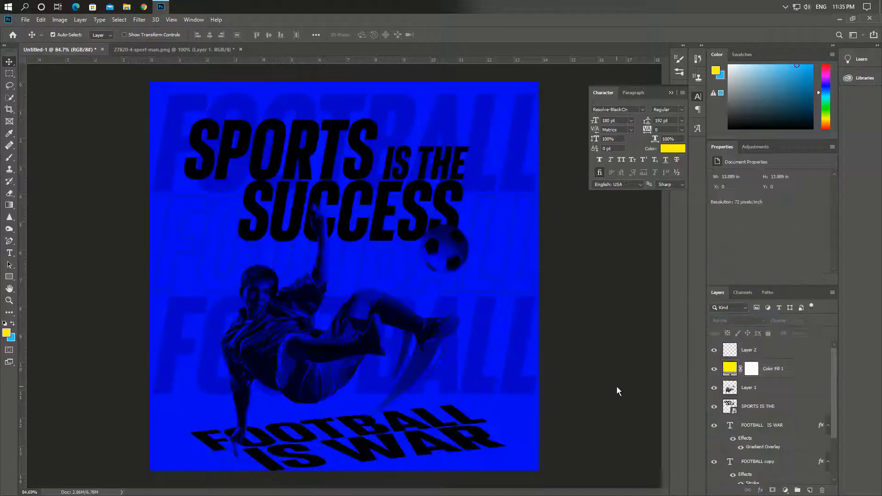
{"action": "left_click", "coordinate": [794, 372]}
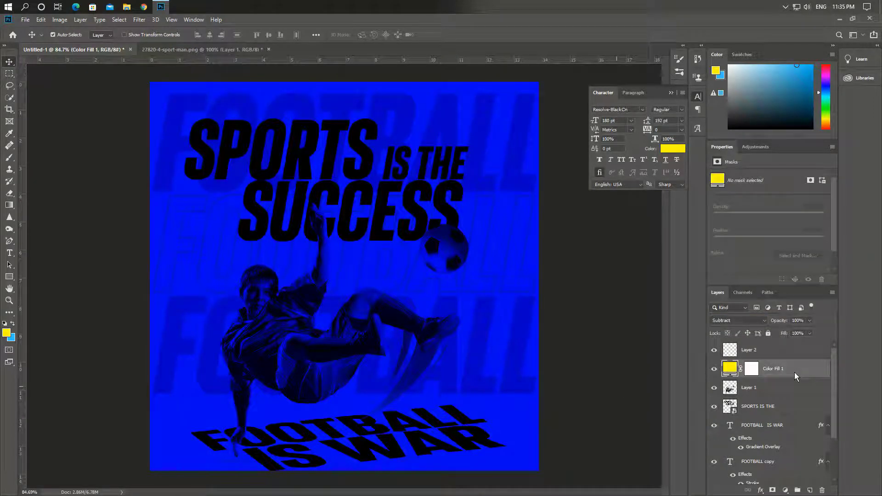
Add a new layer above the yellow fill and paint a large soft 450 px brush dab in black 000000 below the player.
{"action": "key", "text": "i"}
{"action": "left_click", "coordinate": [810, 490]}
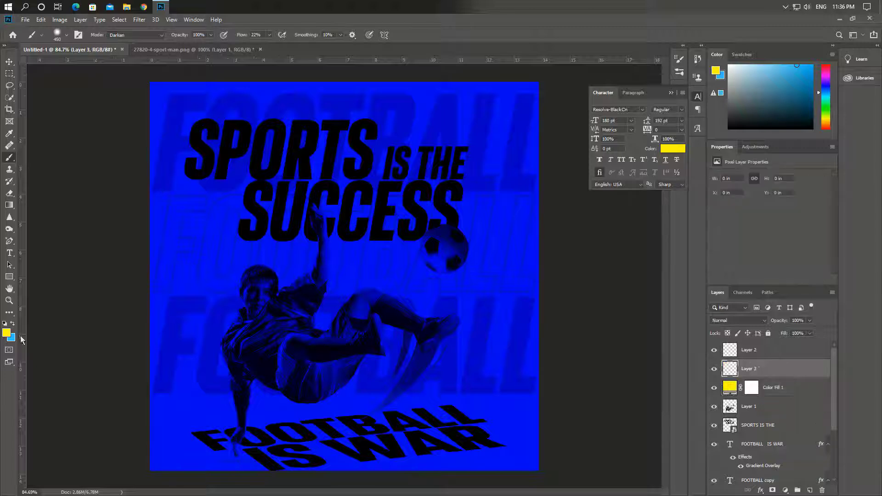
{"action": "left_click", "coordinate": [7, 333]}
{"action": "type", "text": "000000"}
{"action": "key", "text": "Return"}
{"action": "key", "text": "b"}
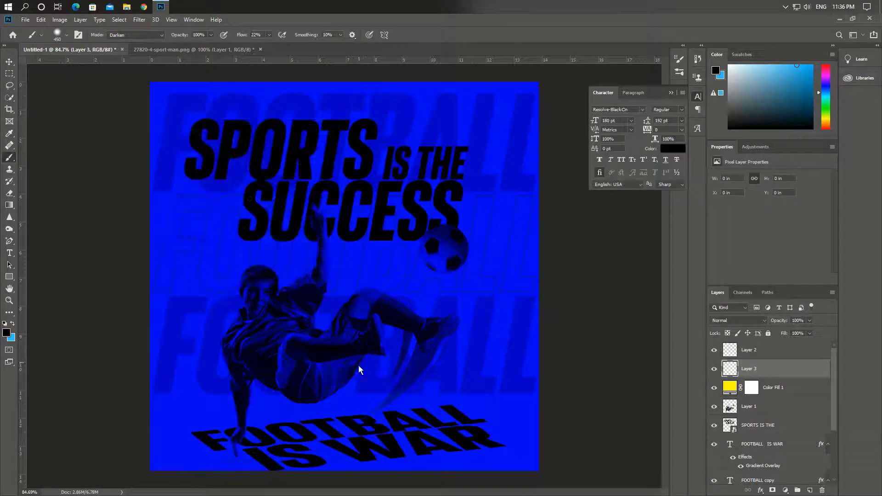
Transform the large black dab into a flat ground shadow under the player, about 112% wide, 36% high and rotated about 7.5°.
{"action": "key", "text": "ctrl+t"}
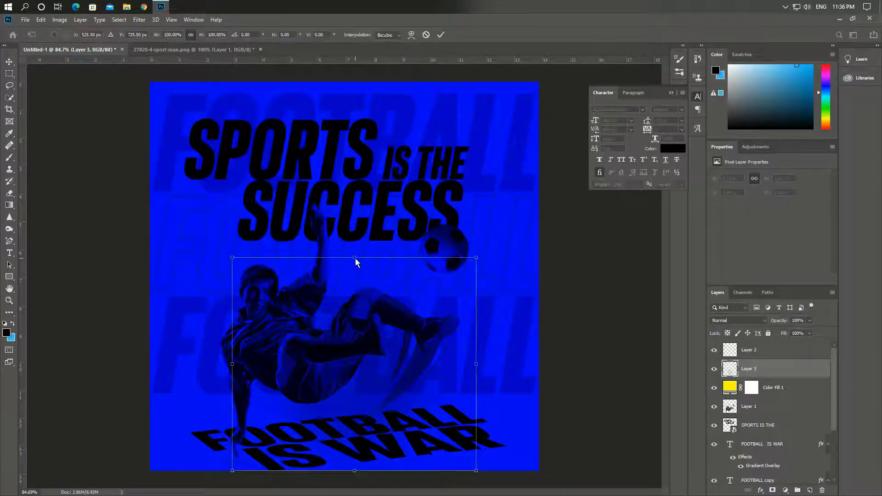
{"action": "left_click_drag", "start_coordinate": [355, 258], "coordinate": [357, 380]}
{"action": "left_click_drag", "start_coordinate": [352, 420], "coordinate": [335, 399]}
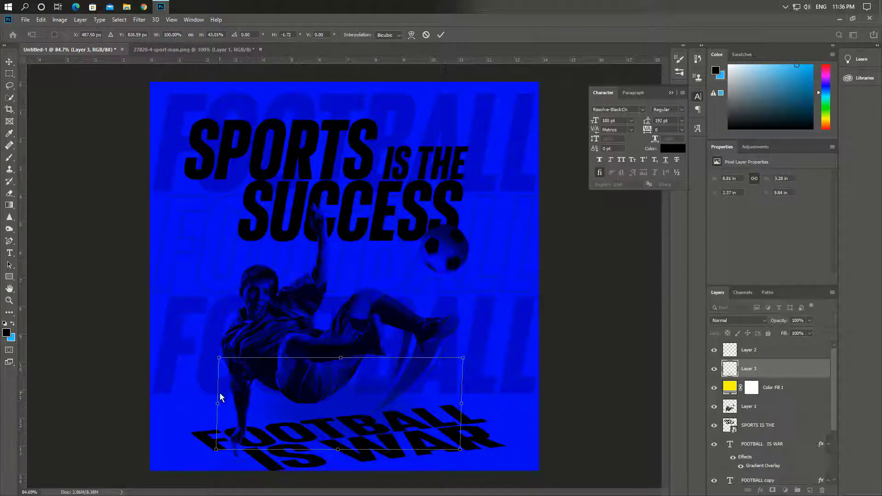
{"action": "left_click_drag", "start_coordinate": [221, 398], "coordinate": [190, 398]}
{"action": "left_click_drag", "start_coordinate": [478, 363], "coordinate": [476, 405]}
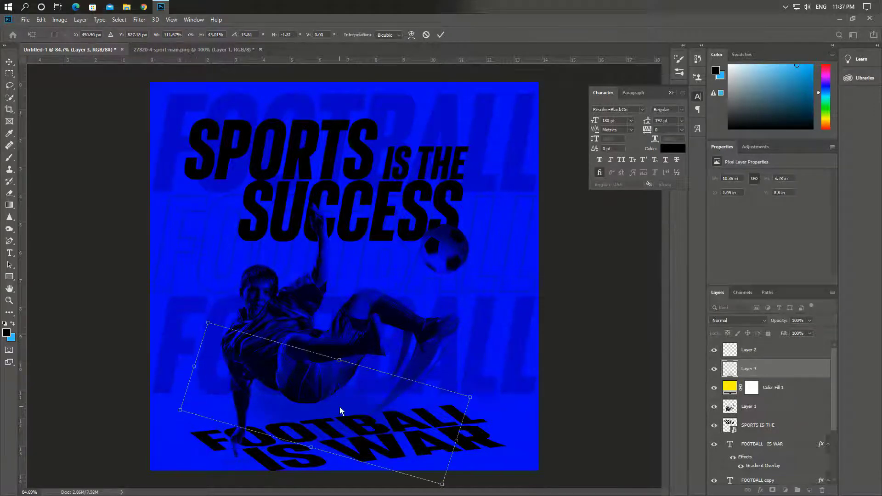
{"action": "left_click_drag", "start_coordinate": [340, 407], "coordinate": [349, 413]}
{"action": "left_click_drag", "start_coordinate": [527, 402], "coordinate": [483, 382]}
{"action": "left_click_drag", "start_coordinate": [360, 414], "coordinate": [358, 419]}
{"action": "left_click_drag", "start_coordinate": [342, 374], "coordinate": [336, 395]}
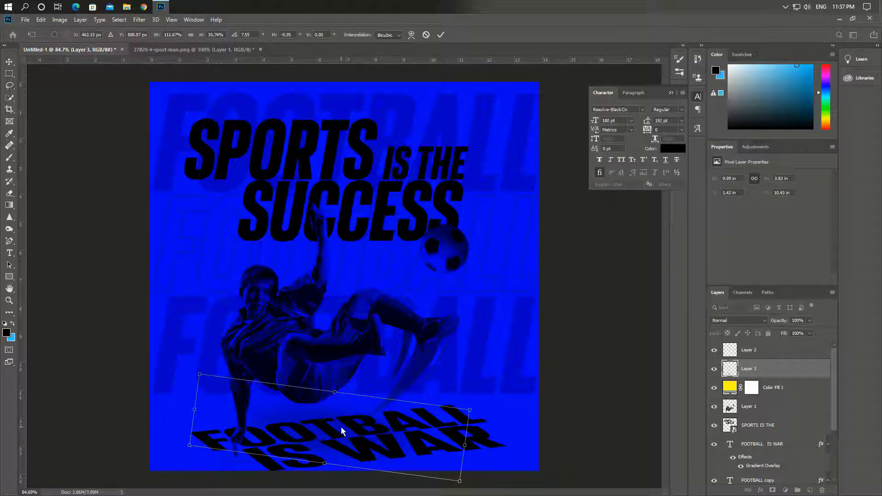
Set the large ground shadow's opacity to 50%.
{"action": "left_click", "coordinate": [797, 320]}
{"action": "type", "text": "50"}
{"action": "key", "text": "Return"}
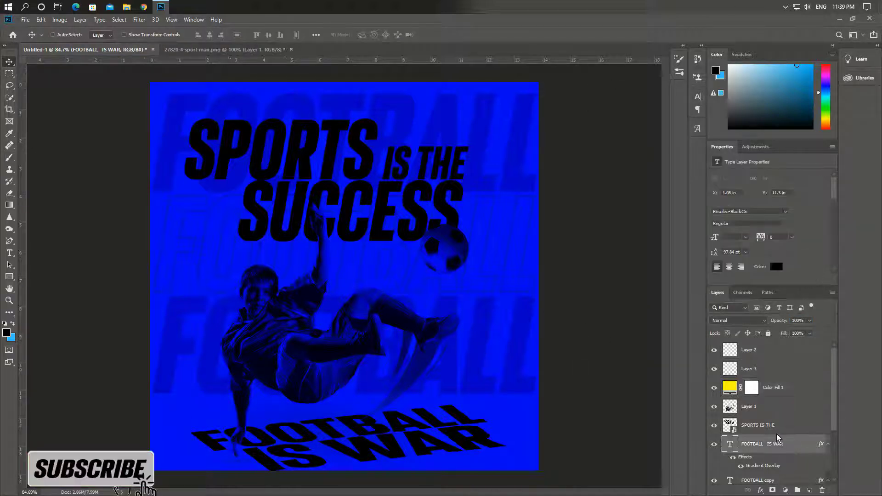
Scale the FOOTBALL IS WAR ground text to about 119% width and 90% height, skewing it slightly.
{"action": "key", "text": "ctrl+t"}
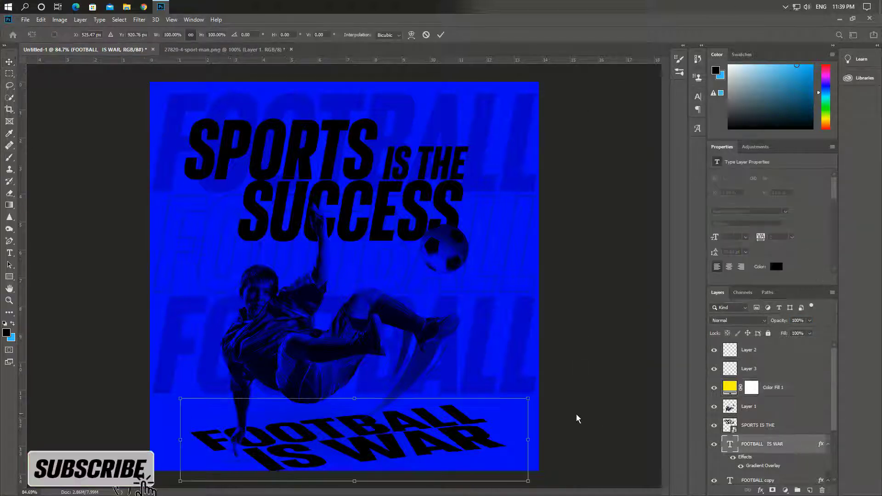
{"action": "left_click_drag", "start_coordinate": [526, 400], "coordinate": [560, 393]}
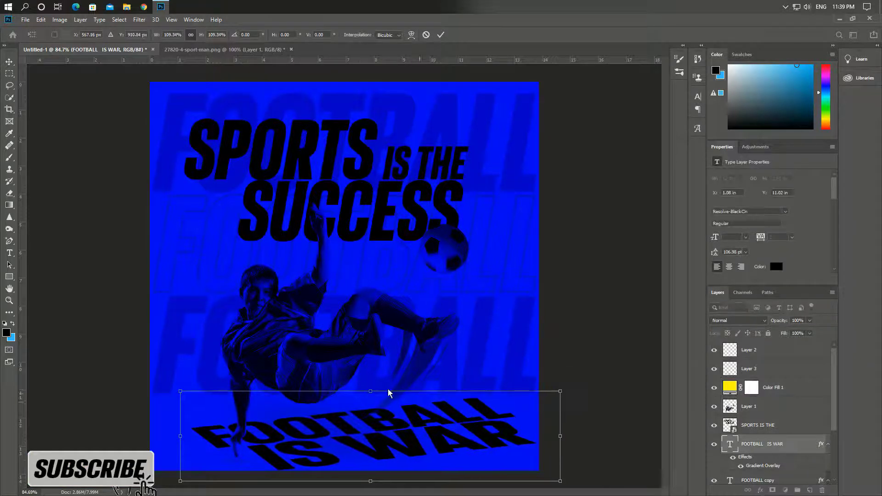
{"action": "left_click_drag", "start_coordinate": [371, 392], "coordinate": [369, 415]}
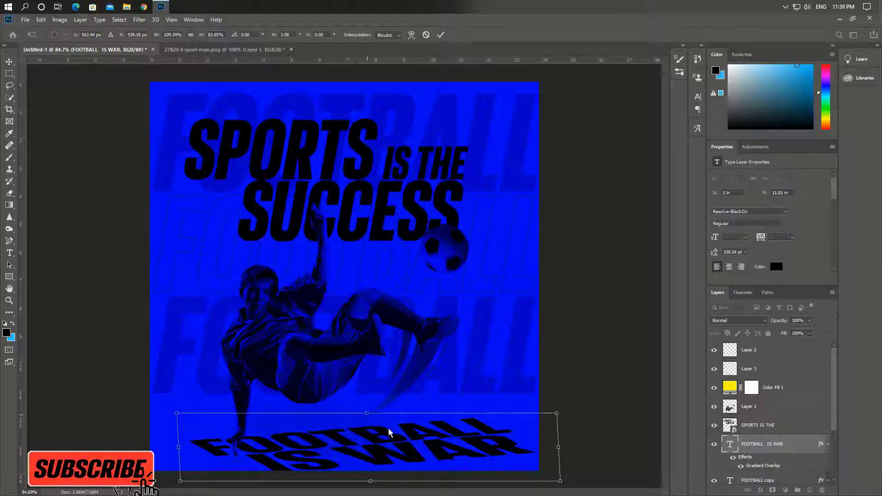
{"action": "left_click_drag", "start_coordinate": [559, 410], "coordinate": [593, 358]}
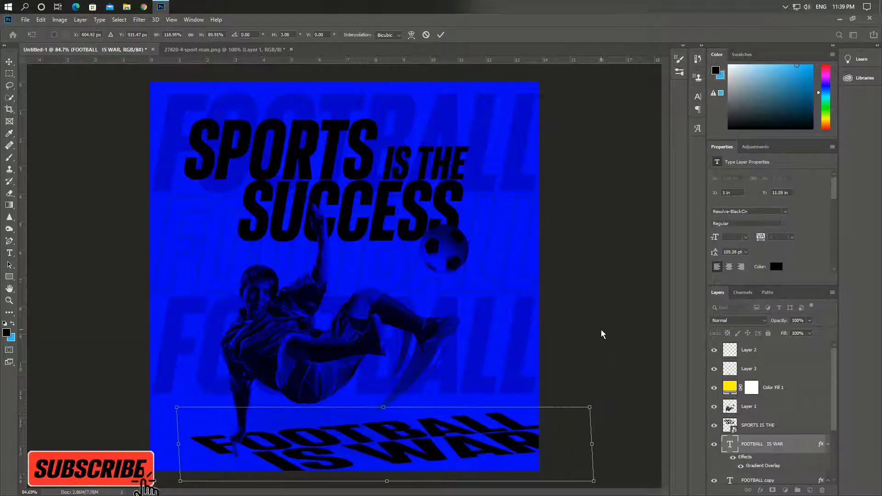
{"action": "key", "text": "Return"}
Move the FOOTBALL IS WAR ground text slightly left to X 0.86 in.
{"action": "left_click", "coordinate": [281, 459]}
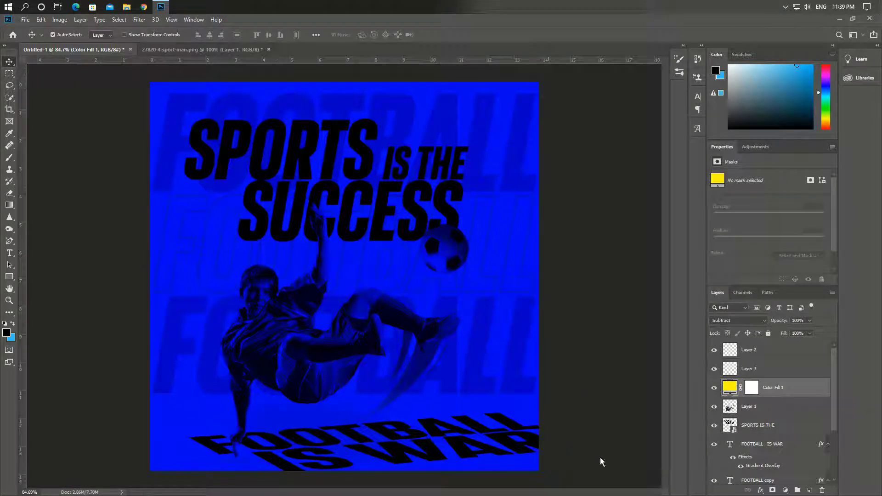
{"action": "left_click", "coordinate": [782, 448]}
{"action": "key", "text": "shift+Left"}
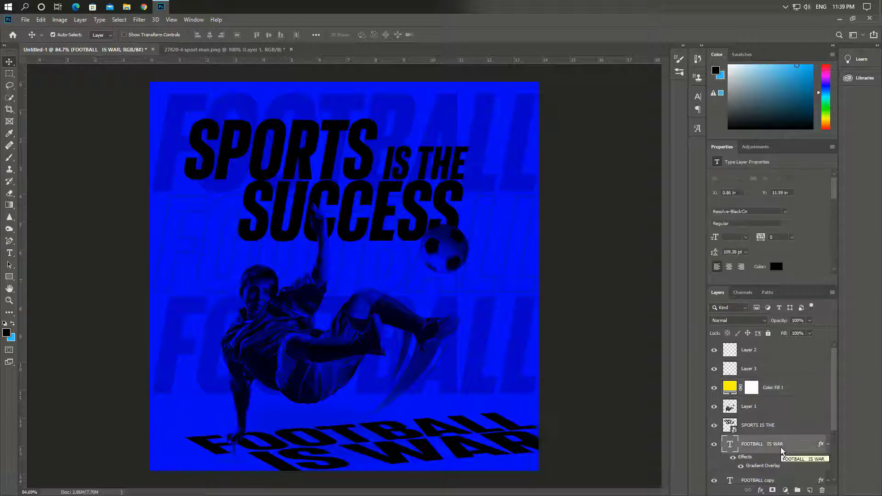
{"action": "key", "text": "shift+Up"}
{"action": "key", "text": "shift+Down"}
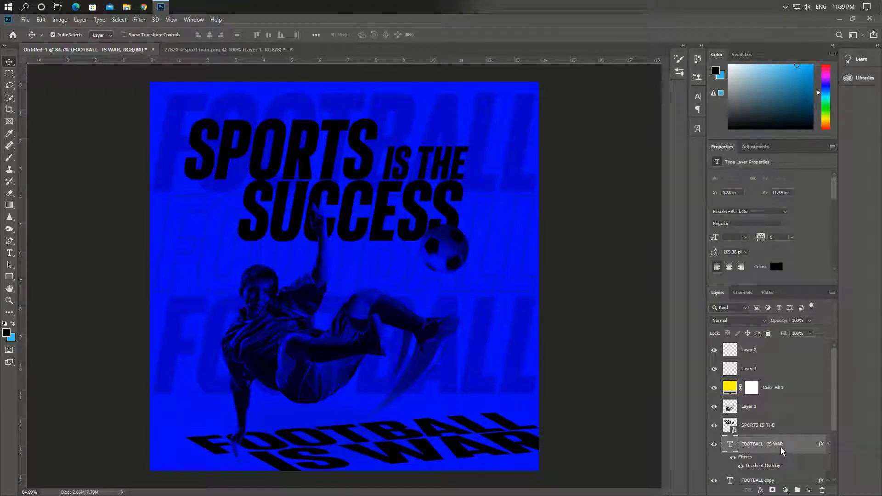
{"action": "left_click", "coordinate": [627, 382]}
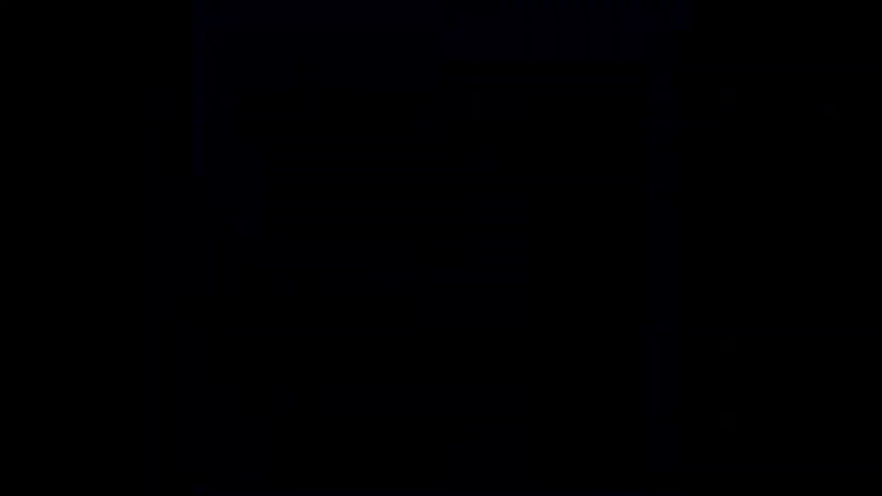